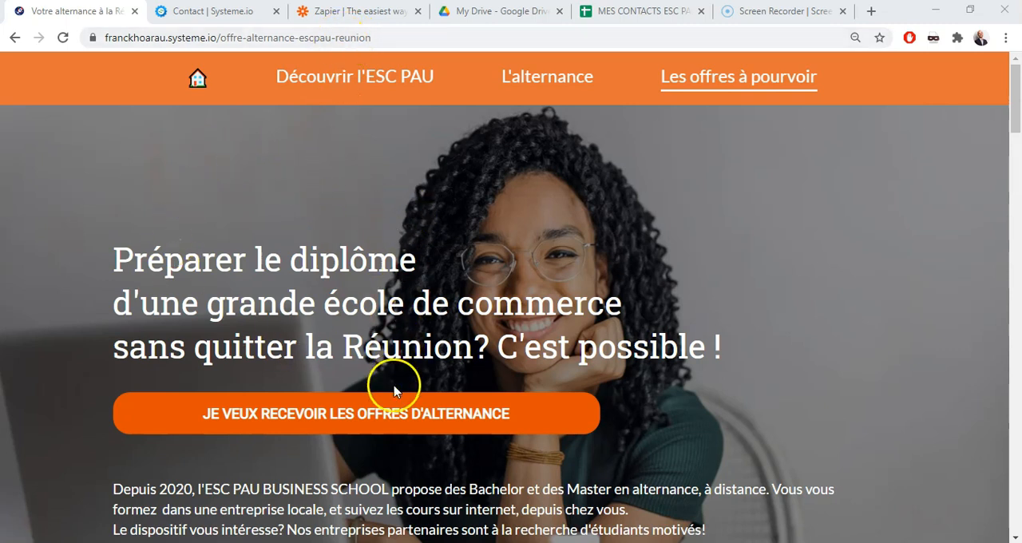
Open the form for receiving the alternance offers and enter the first name, last name and phone number
{"action": "left_click", "coordinate": [391, 418]}
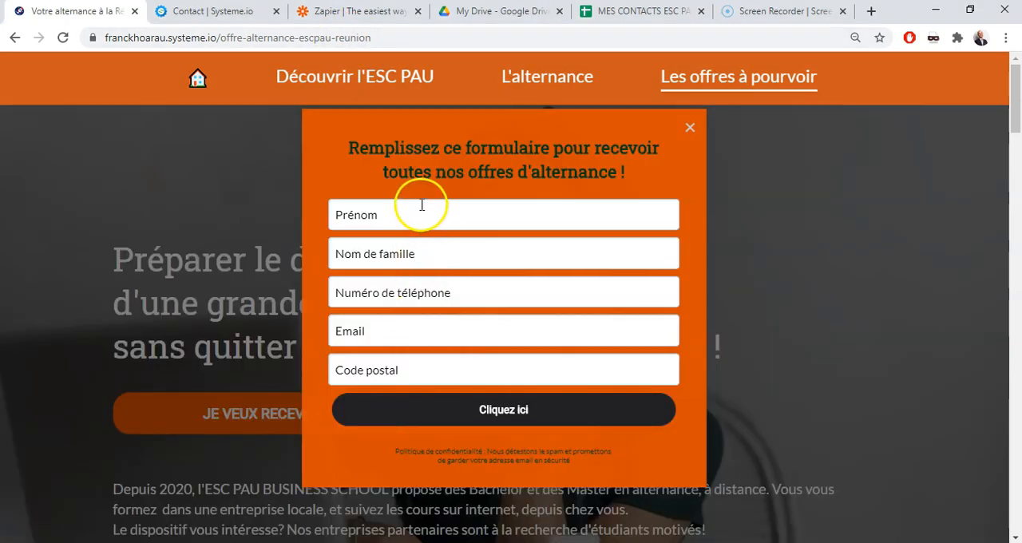
{"action": "left_click", "coordinate": [421, 216]}
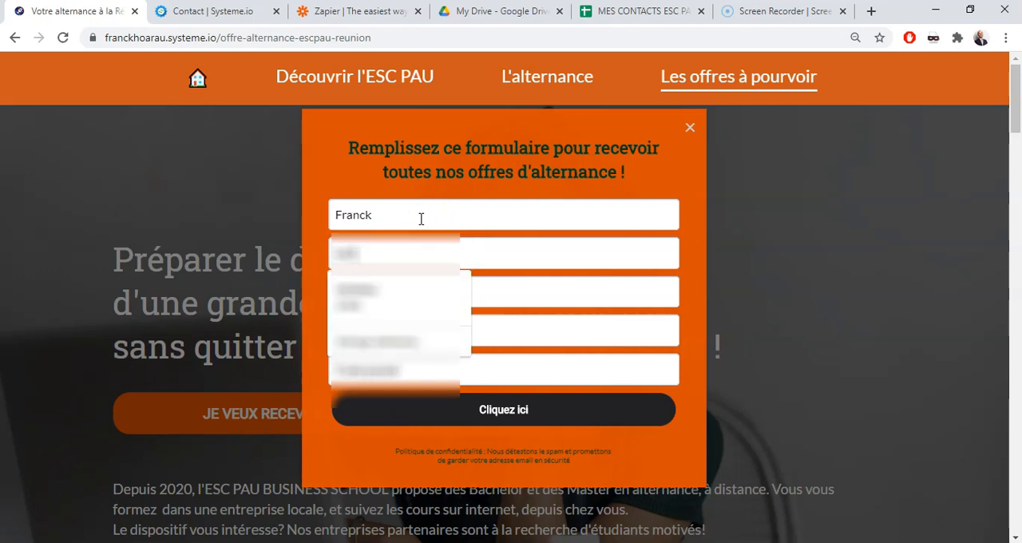
{"action": "key", "text": "Tab"}
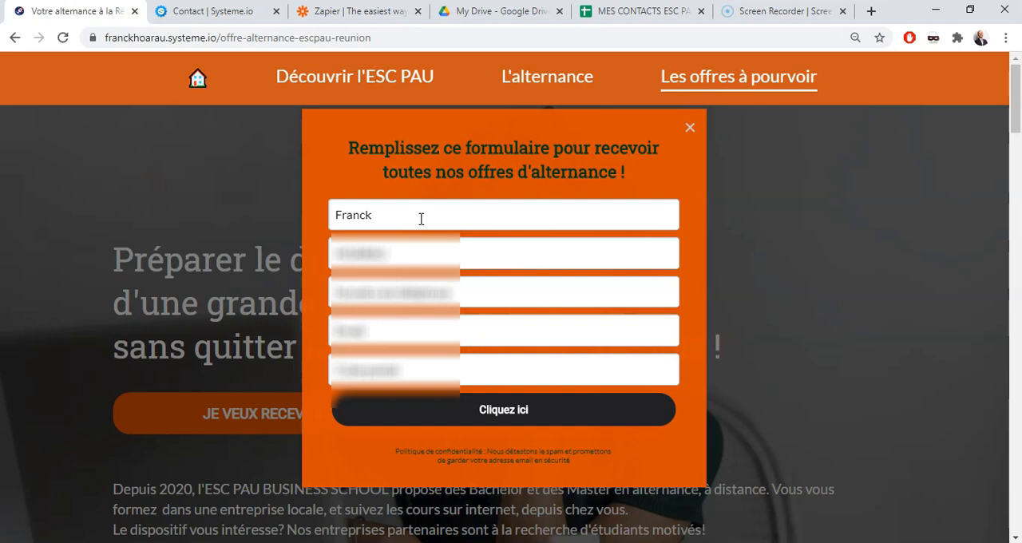
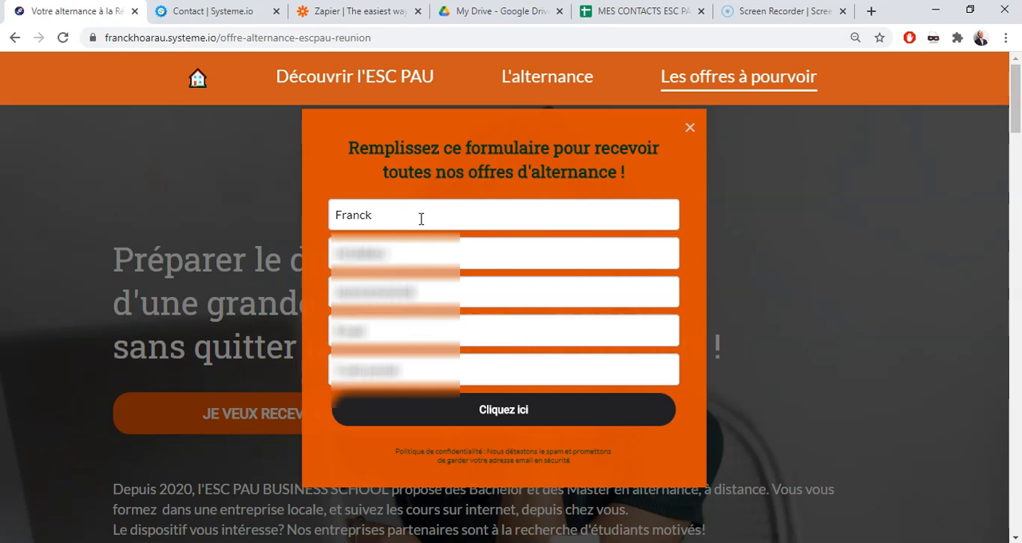
Fill in the contact's e-mail and postal code on the sign-up form
{"action": "left_click", "coordinate": [379, 338]}
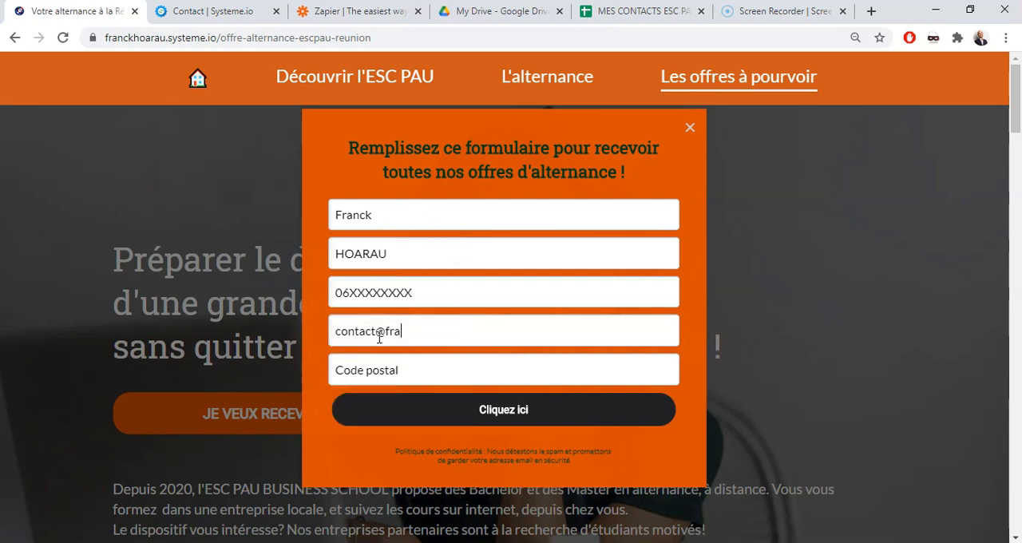
{"action": "left_click", "coordinate": [427, 369]}
{"action": "type", "text": "9"}
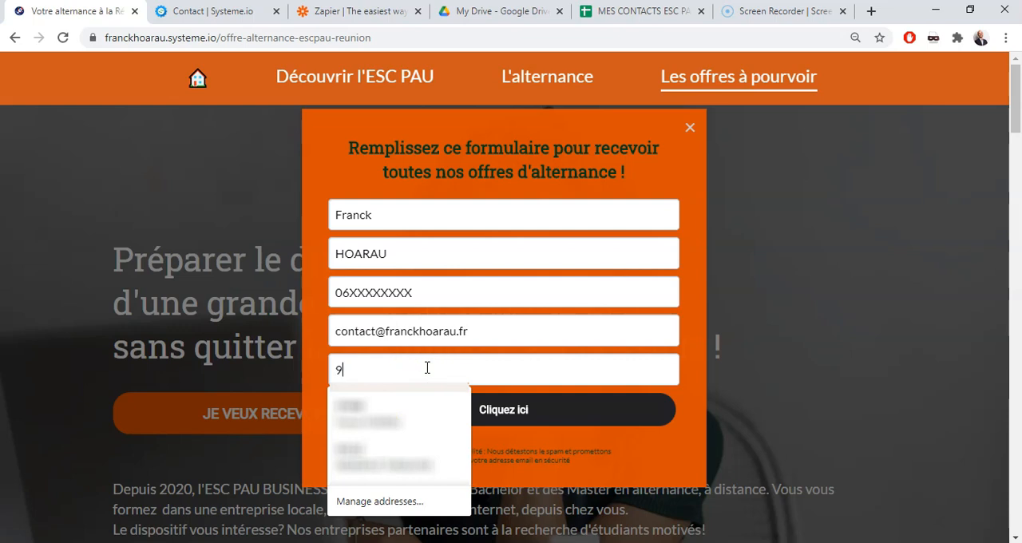
{"action": "type", "text": "720"}
{"action": "key", "text": "BackSpace"}
{"action": "type", "text": "00"}
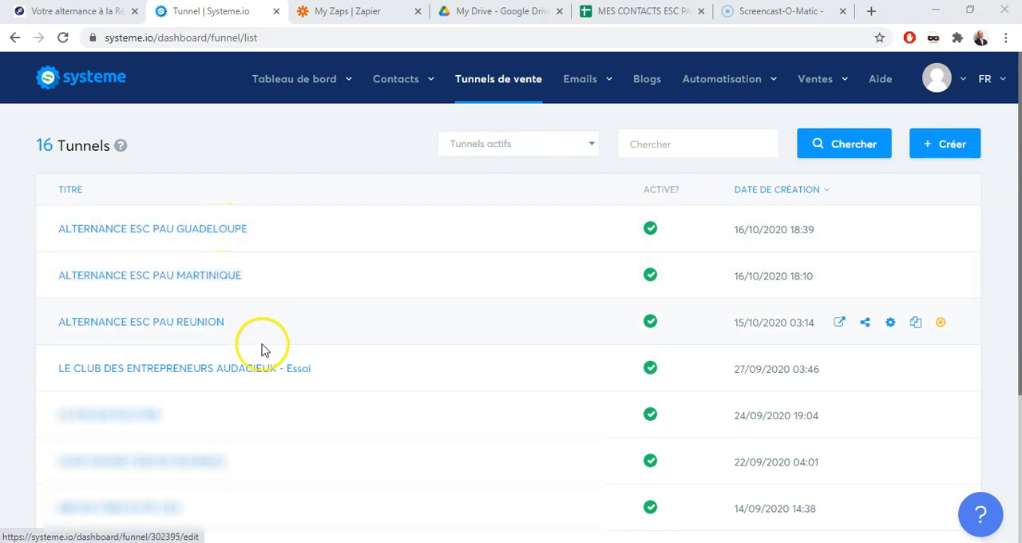
Open the ALTERNANCE ESC PAU REUNION sales funnel, and view the sign-up form on its public capture page
{"action": "left_click", "coordinate": [197, 330]}
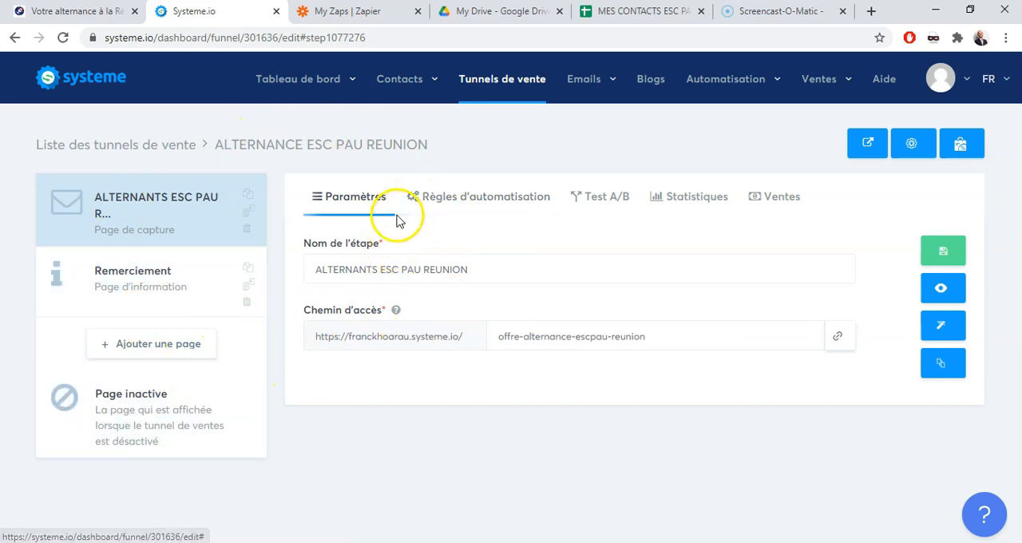
{"action": "left_click", "coordinate": [79, 12]}
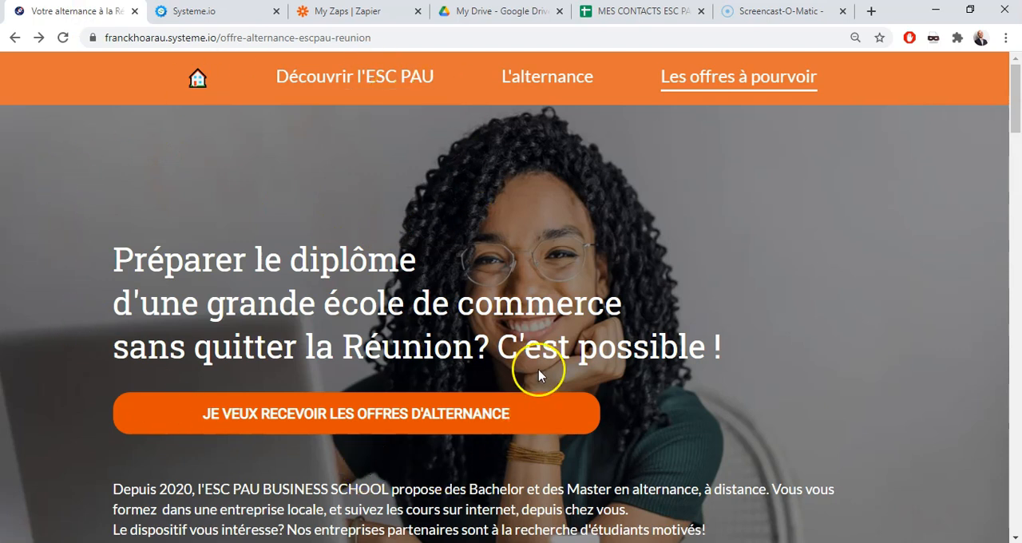
{"action": "left_click", "coordinate": [278, 425]}
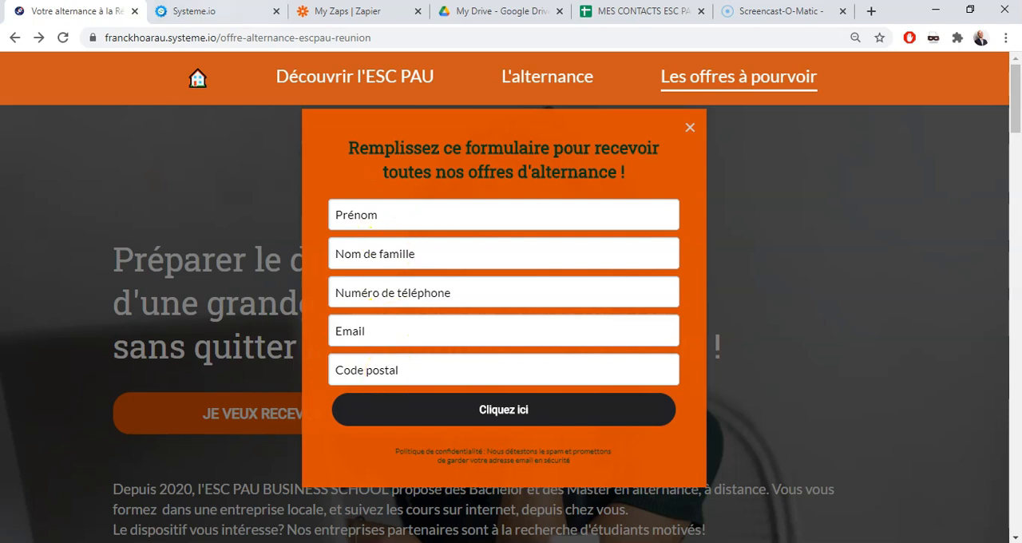
Return to the funnel editor and examine the capture page's automation rule, with its optin trigger and email, tag and campaign actions
{"action": "left_click", "coordinate": [222, 13]}
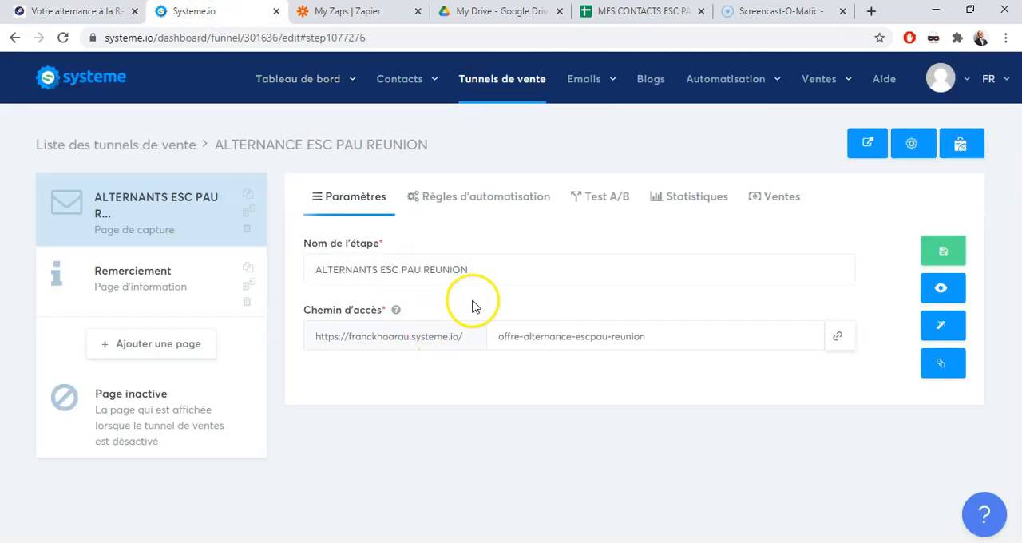
{"action": "left_click", "coordinate": [453, 210]}
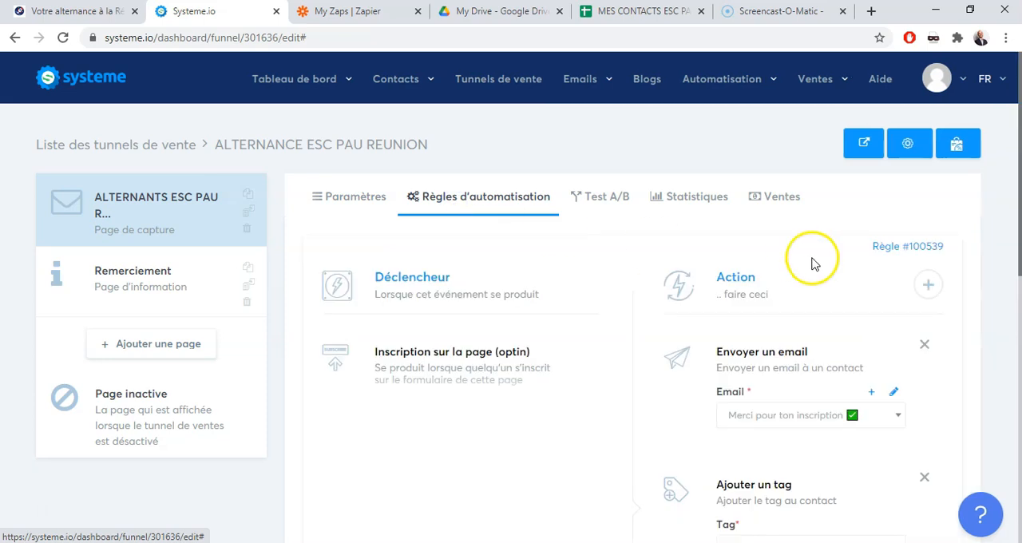
{"action": "left_click_drag", "start_coordinate": [1012, 182], "coordinate": [1017, 254]}
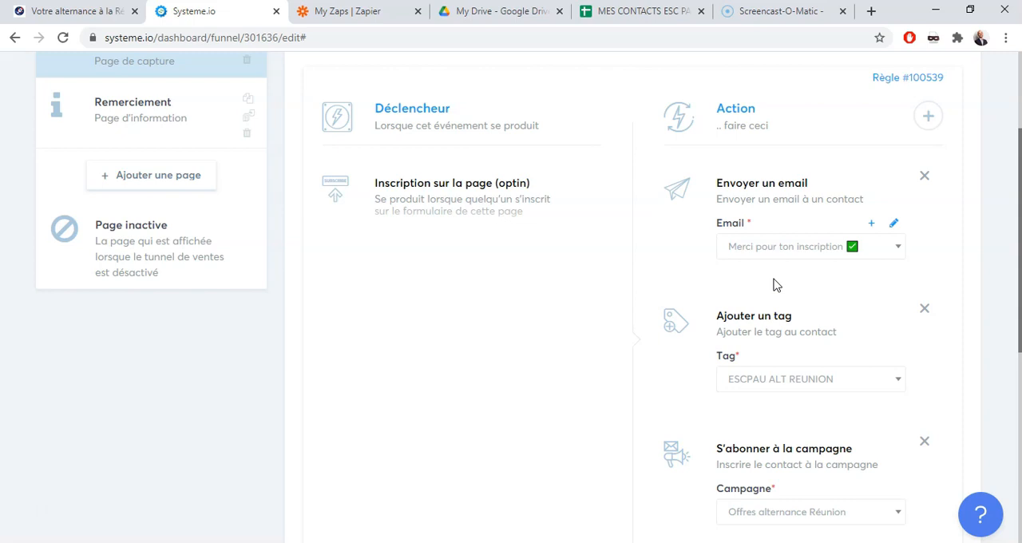
{"action": "key", "text": "ctrl+a"}
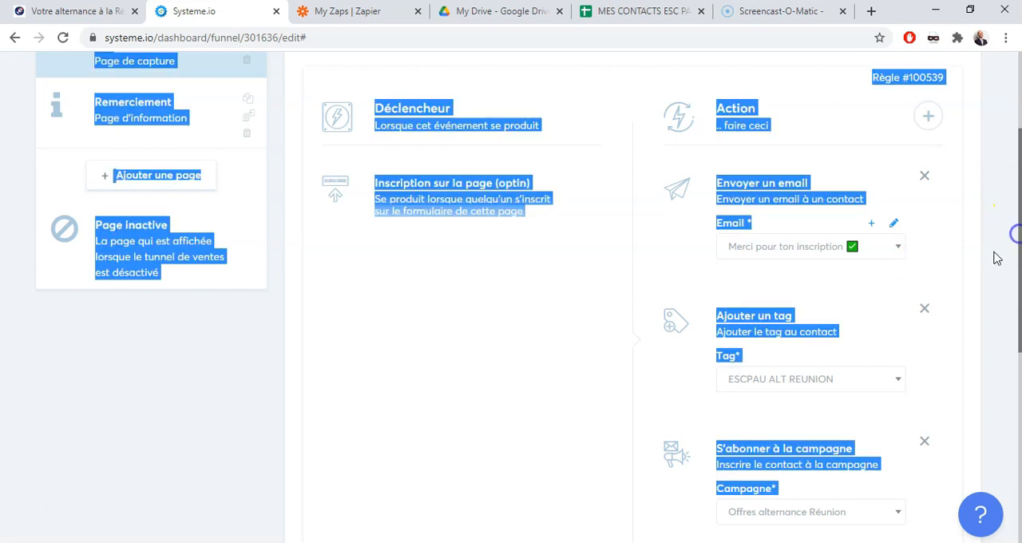
{"action": "left_click", "coordinate": [990, 304]}
{"action": "scroll", "coordinate": [1007, 287], "scroll_direction": "down", "scroll_amount": 1}
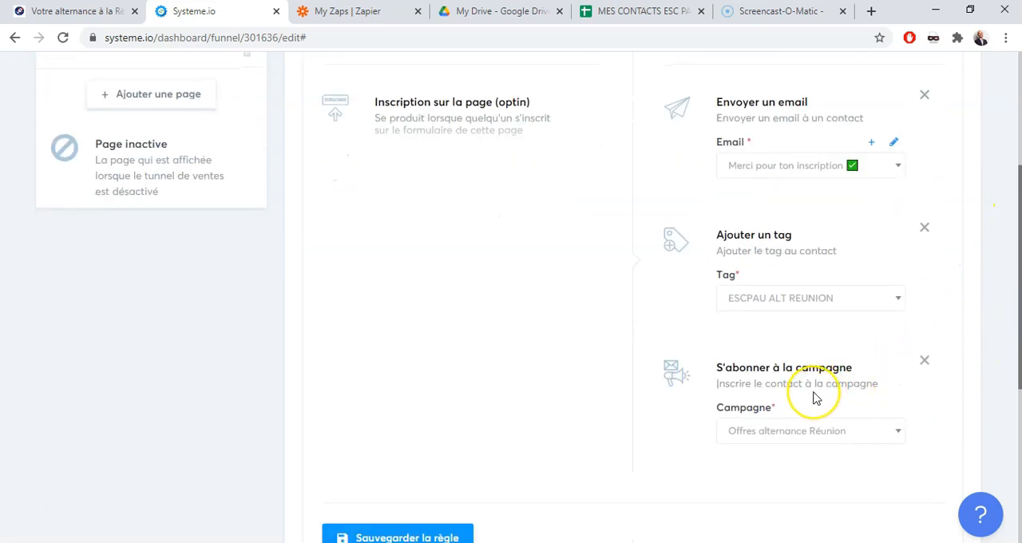
{"action": "left_click", "coordinate": [1019, 272]}
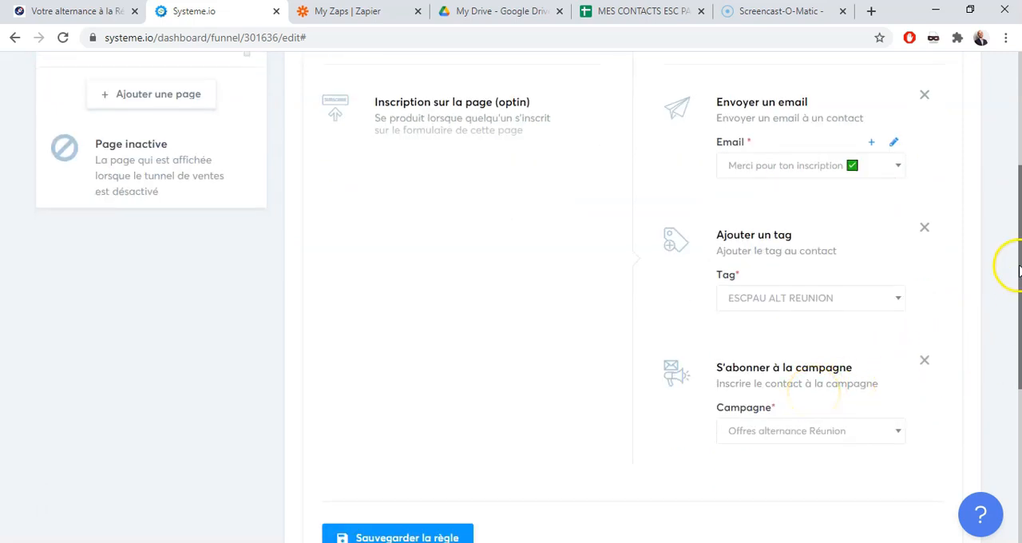
{"action": "left_click_drag", "start_coordinate": [1019, 271], "coordinate": [1016, 205]}
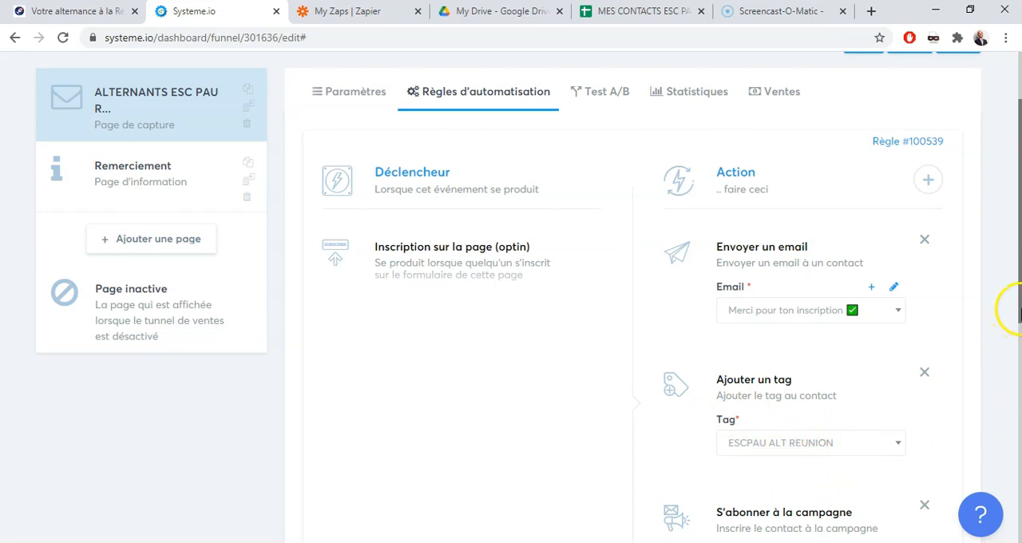
{"action": "left_click_drag", "start_coordinate": [1018, 318], "coordinate": [1019, 305]}
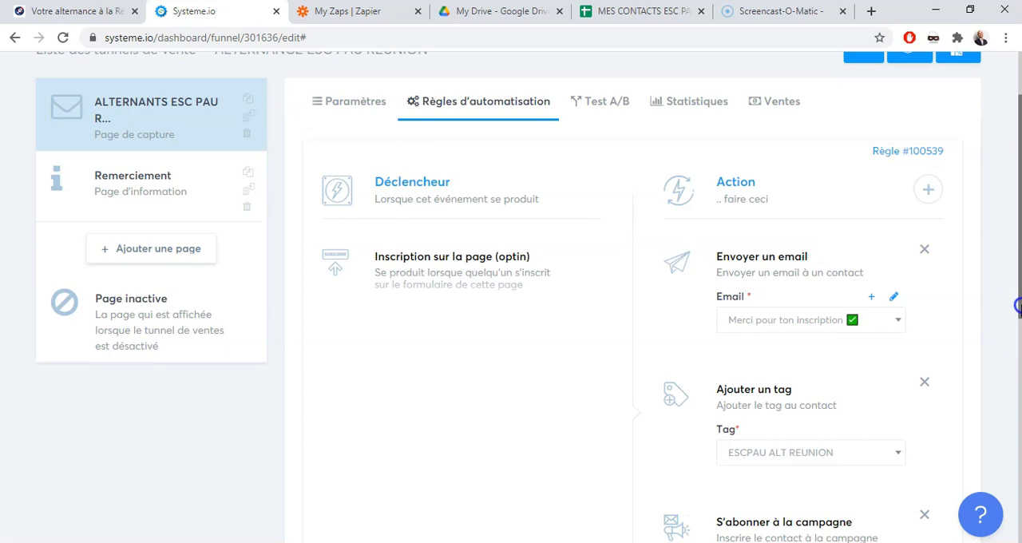
{"action": "scroll", "coordinate": [1018, 305], "scroll_direction": "up", "scroll_amount": 2}
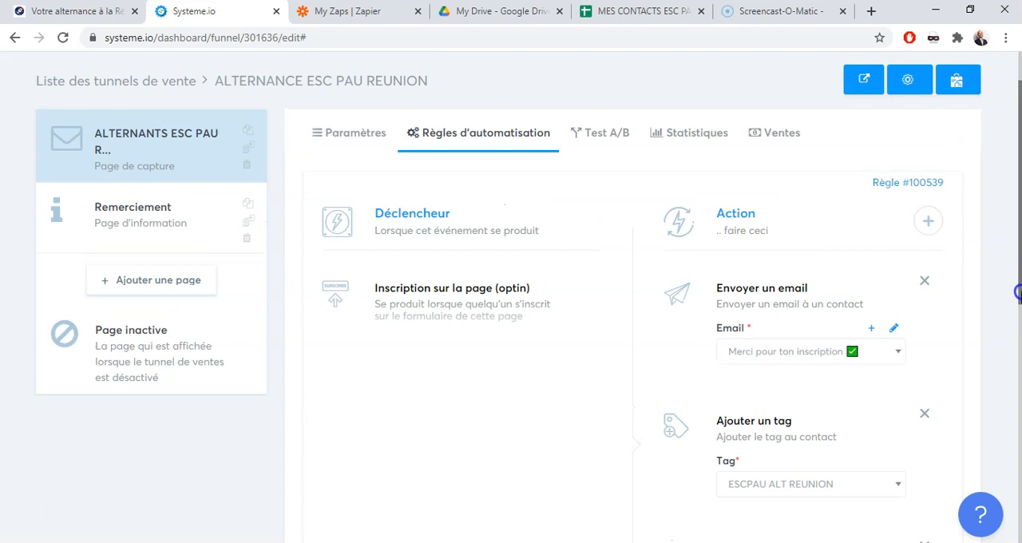
Check where contact tags are managed, and review the tag and campaign assigned by the optin rule
{"action": "mouse_move", "coordinate": [432, 86]}
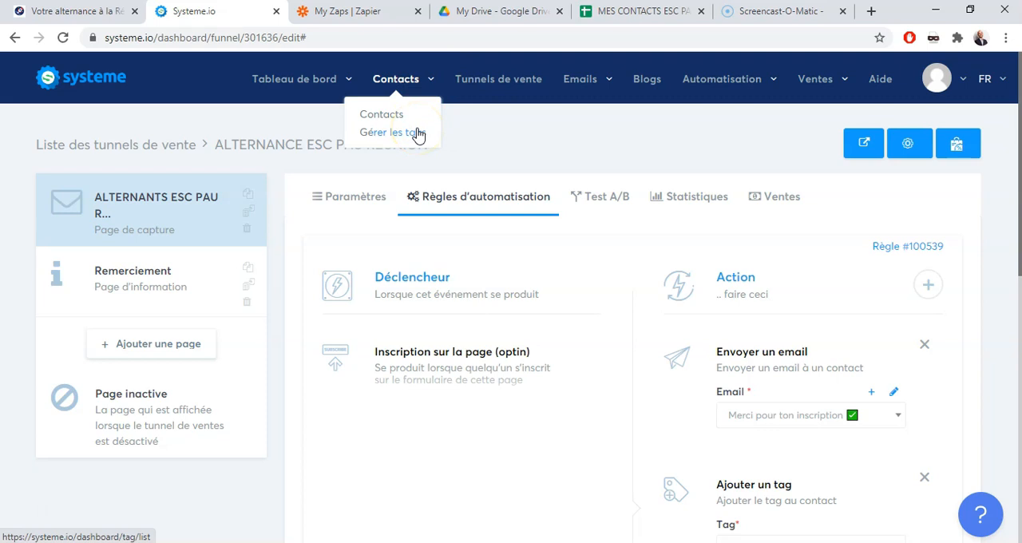
{"action": "scroll", "coordinate": [1018, 158], "scroll_direction": "down", "scroll_amount": 1}
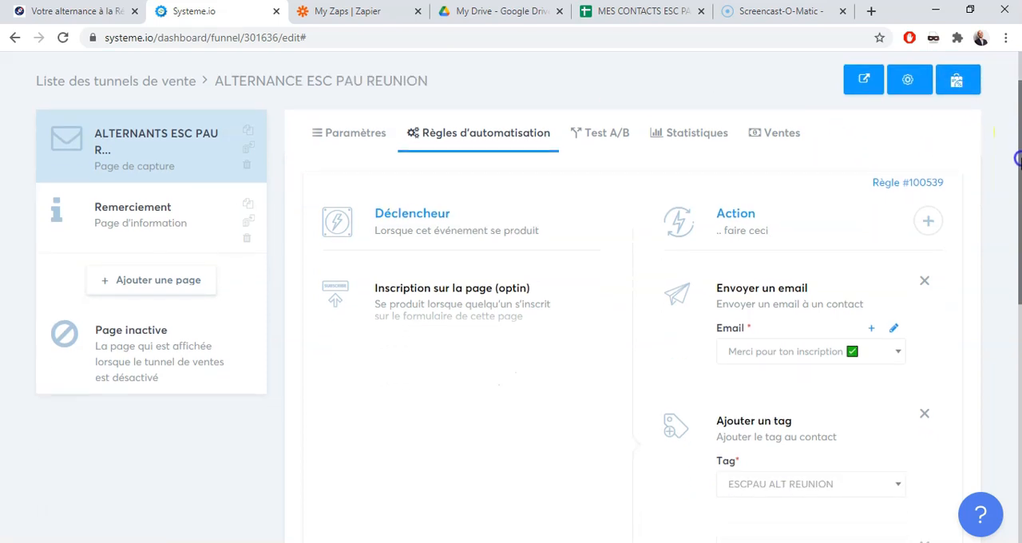
{"action": "left_click_drag", "start_coordinate": [1018, 158], "coordinate": [1018, 197]}
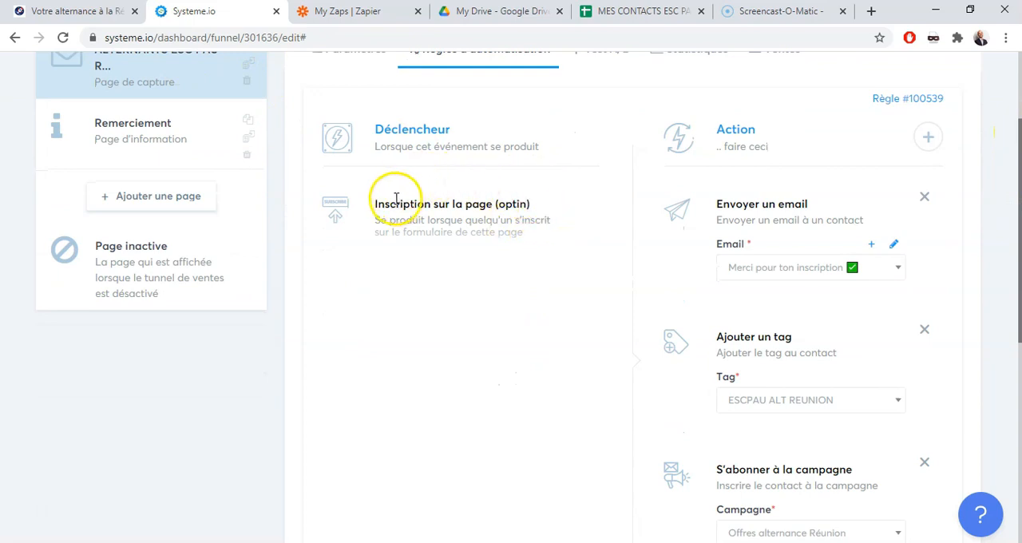
{"action": "left_click_drag", "start_coordinate": [1012, 315], "coordinate": [1018, 333]}
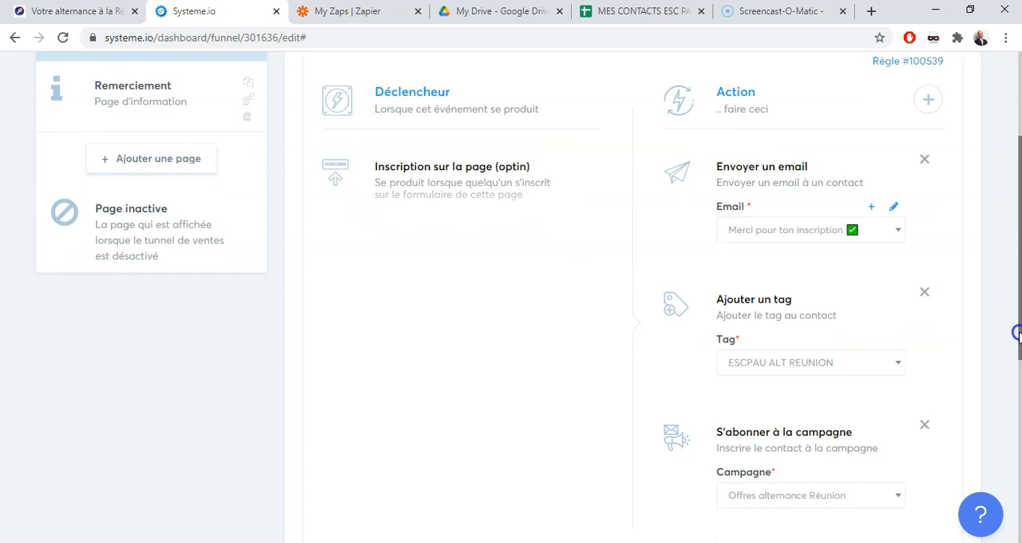
{"action": "left_click_drag", "start_coordinate": [1018, 334], "coordinate": [1018, 256]}
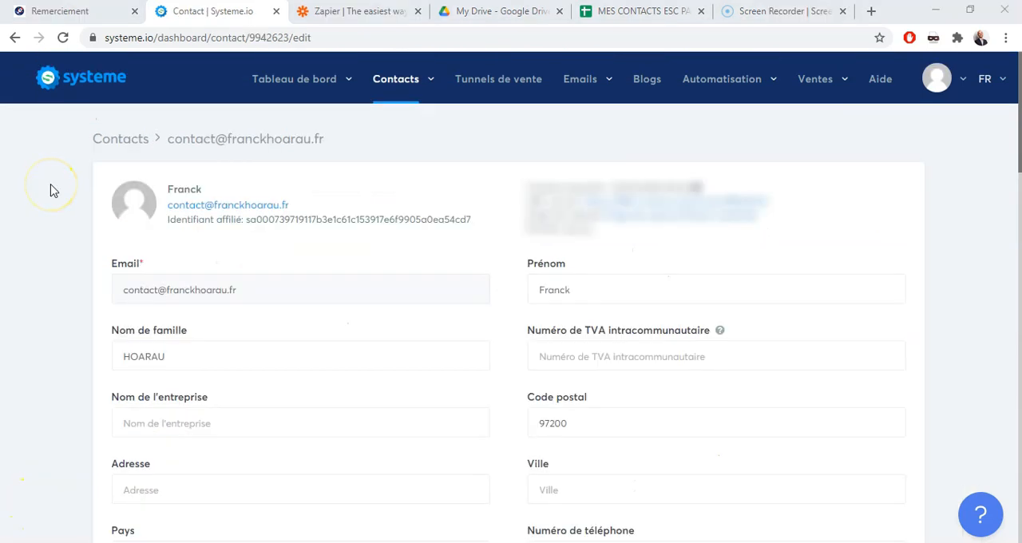
Examine the contact record for the name, postal code and phone number captured by the form
{"action": "left_click", "coordinate": [78, 156]}
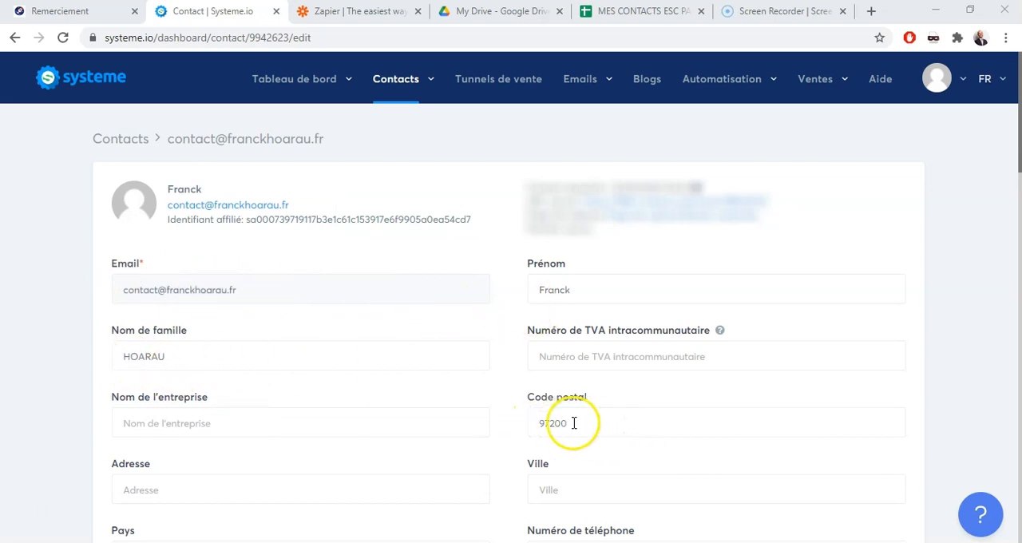
{"action": "scroll", "coordinate": [1012, 136], "scroll_direction": "down", "scroll_amount": 2}
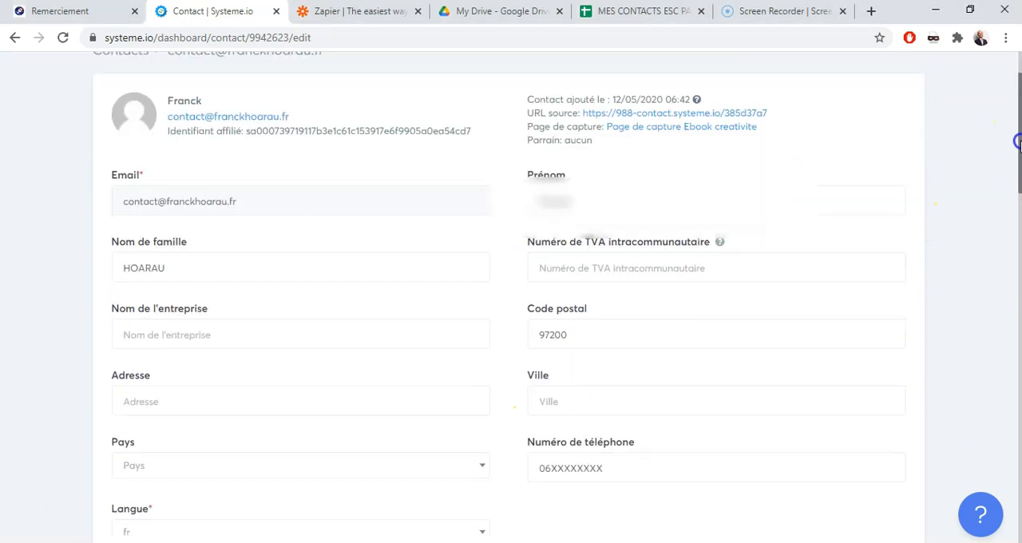
{"action": "left_click_drag", "start_coordinate": [1020, 154], "coordinate": [1018, 126]}
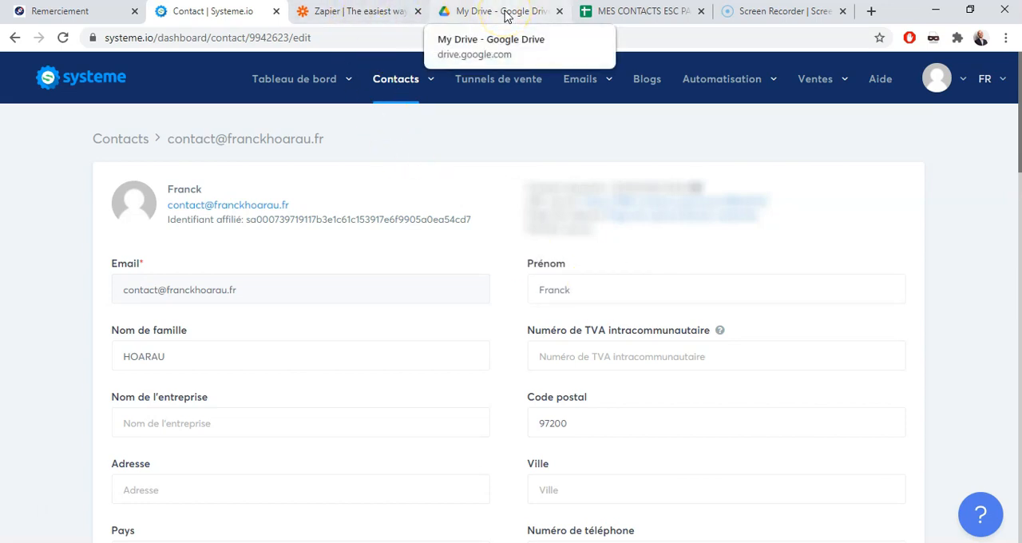
Switch to the MES CONTACTS ESC PAU ALTERNANCE spreadsheet in Google Sheets and widen the EMAIL, CODE POSTAL and CONTACT columns
{"action": "left_click", "coordinate": [635, 12]}
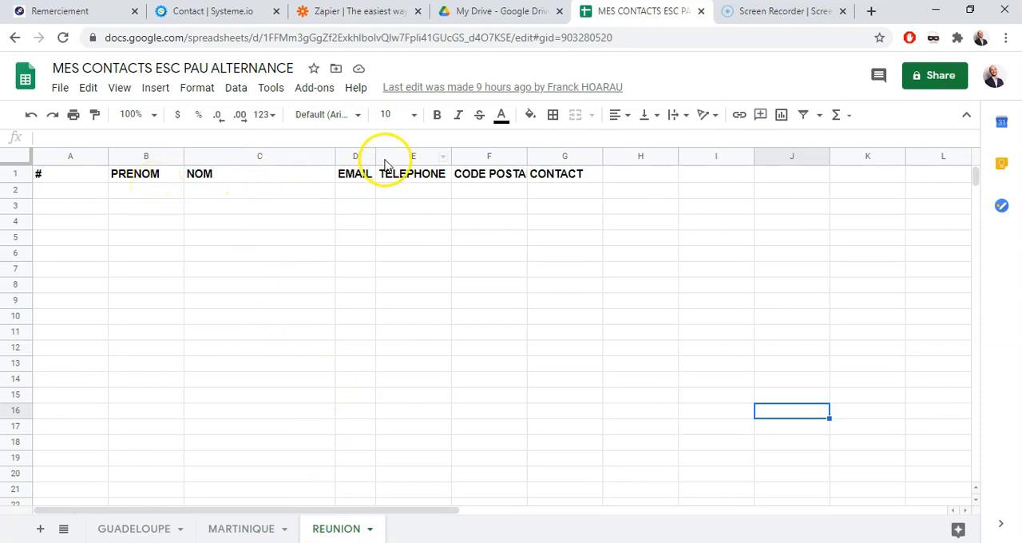
{"action": "left_click_drag", "start_coordinate": [376, 155], "coordinate": [445, 154]}
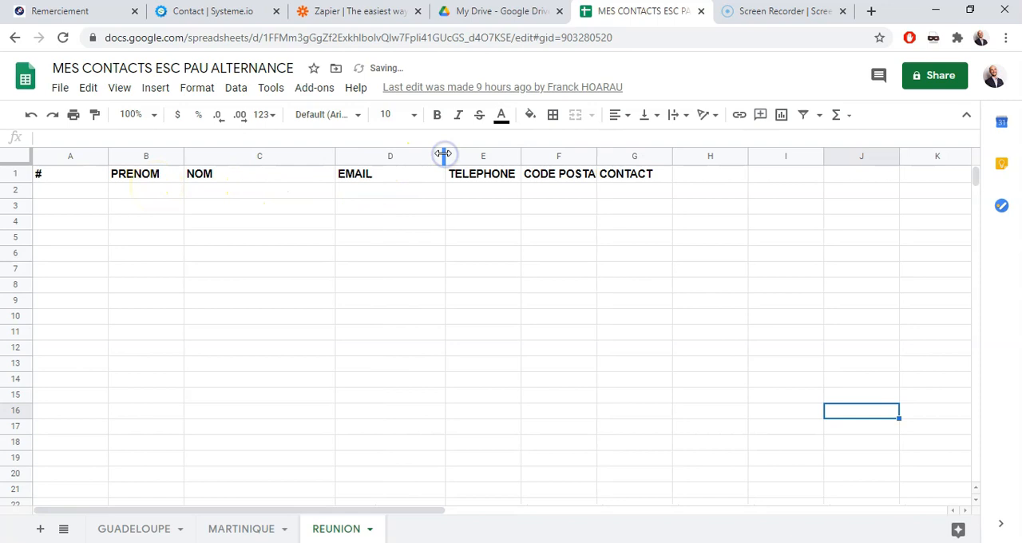
{"action": "left_click_drag", "start_coordinate": [596, 155], "coordinate": [650, 155]}
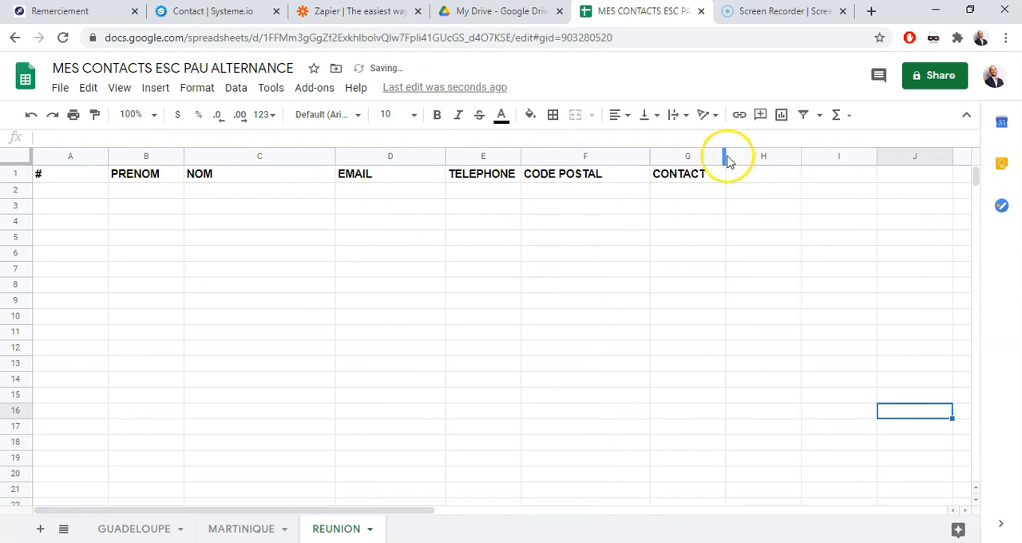
{"action": "left_click_drag", "start_coordinate": [725, 155], "coordinate": [893, 155]}
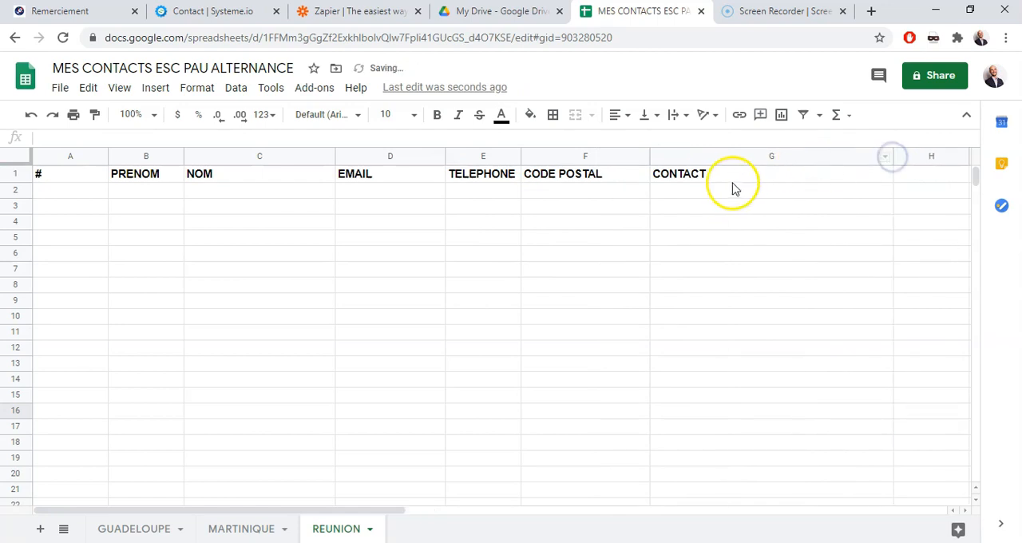
Change the column header in cell G1 to SUIVI DU CONTACT
{"action": "left_click", "coordinate": [726, 178]}
{"action": "double_click", "coordinate": [726, 179]}
{"action": "left_click", "coordinate": [657, 174]}
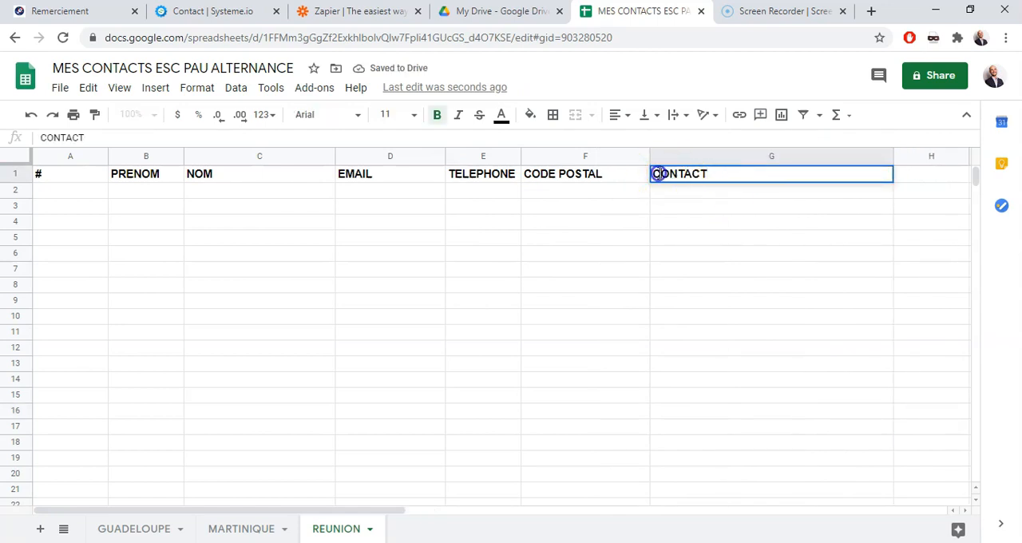
{"action": "type", "text": "SUIVI DU"}
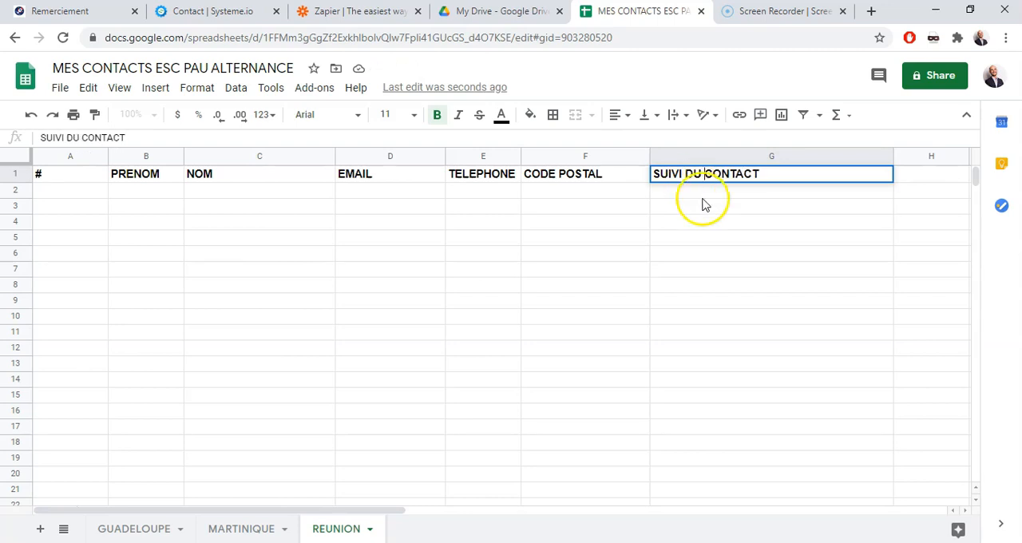
Copy the contact's e-mail from the Systeme.io record into cell D2 of the REUNION sheet and fit the EMAIL column to it
{"action": "left_click", "coordinate": [707, 239]}
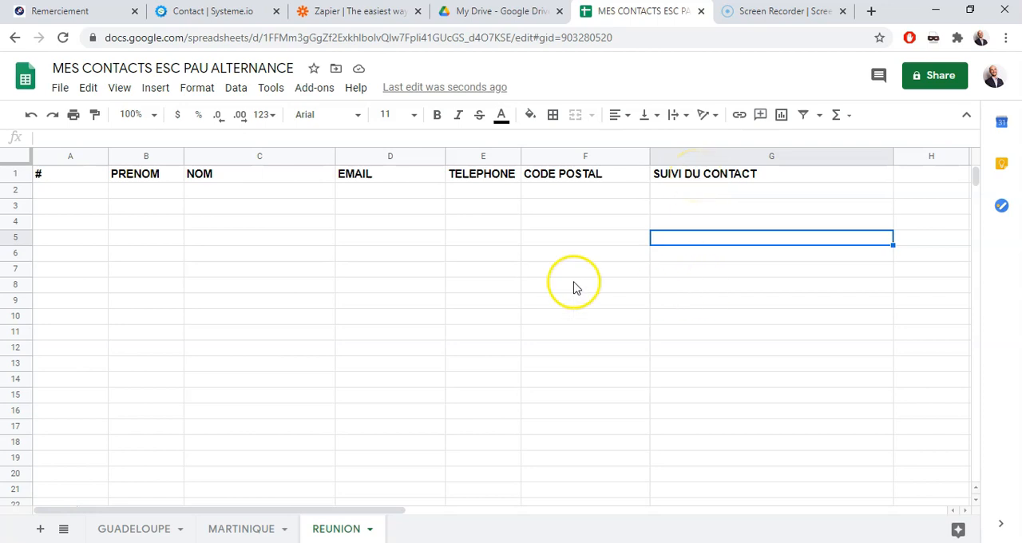
{"action": "left_click", "coordinate": [219, 15]}
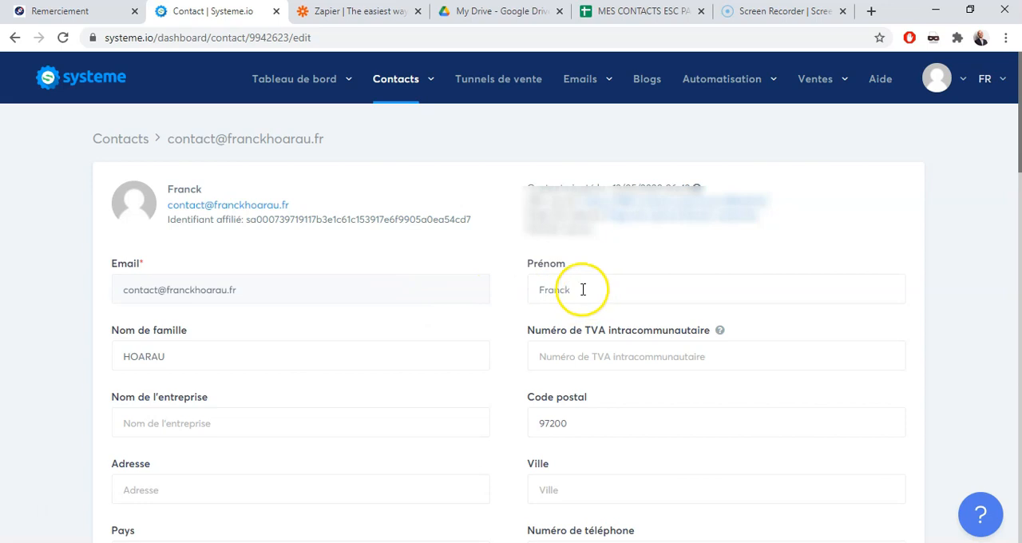
{"action": "left_click", "coordinate": [293, 208]}
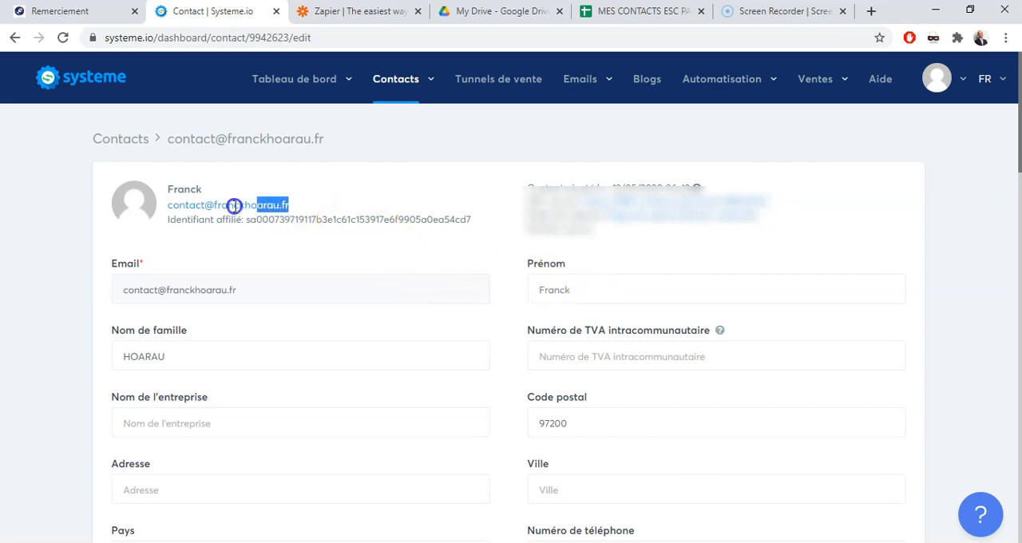
{"action": "left_click_drag", "start_coordinate": [234, 205], "coordinate": [166, 209]}
{"action": "key", "text": "ctrl+c"}
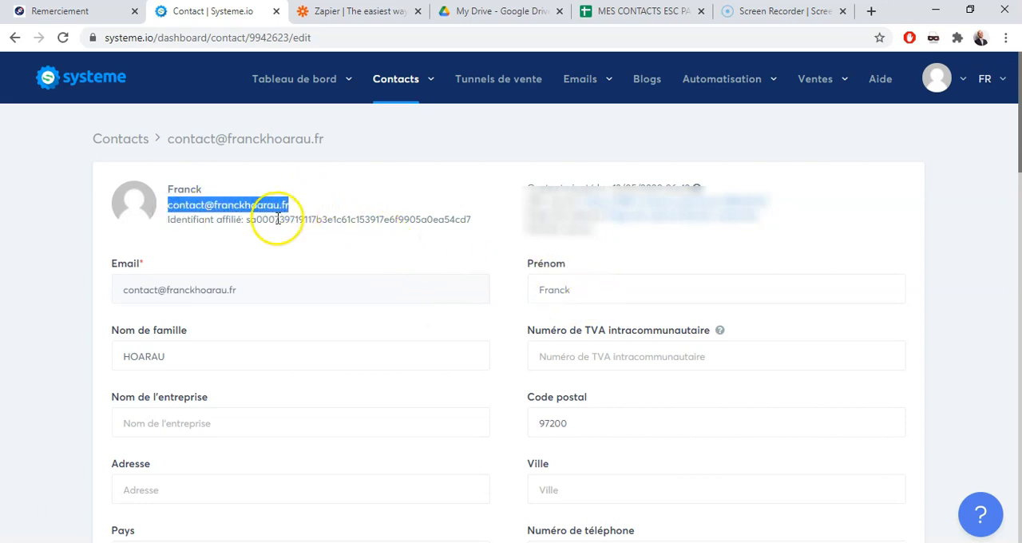
{"action": "left_click", "coordinate": [587, 12]}
{"action": "left_click", "coordinate": [383, 192]}
{"action": "key", "text": "ctrl+v"}
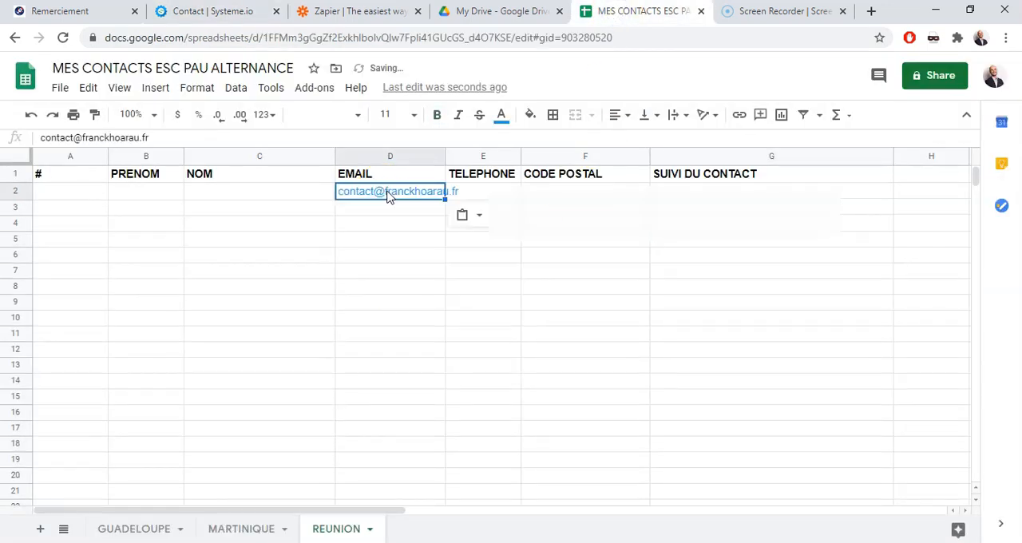
{"action": "double_click", "coordinate": [445, 155]}
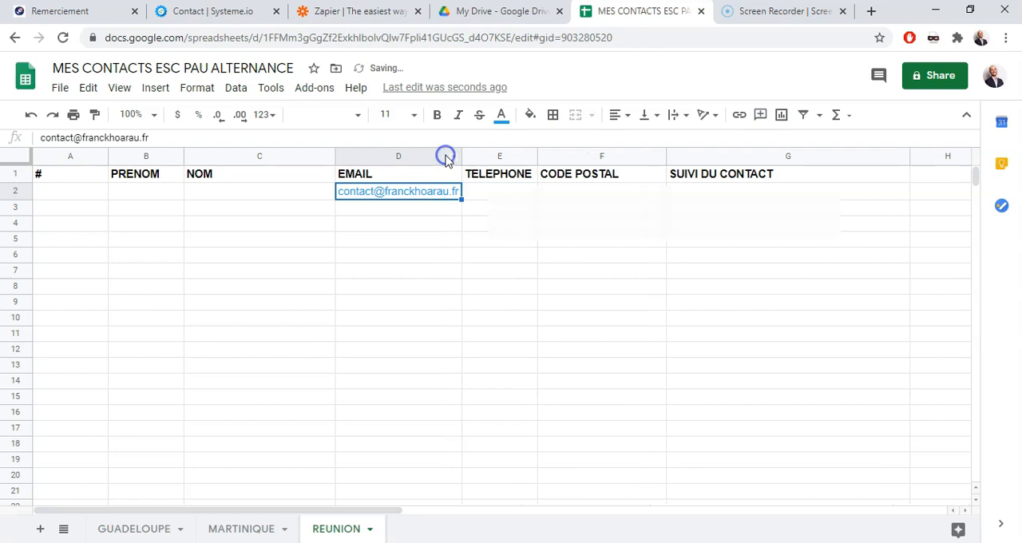
{"action": "left_click", "coordinate": [436, 295]}
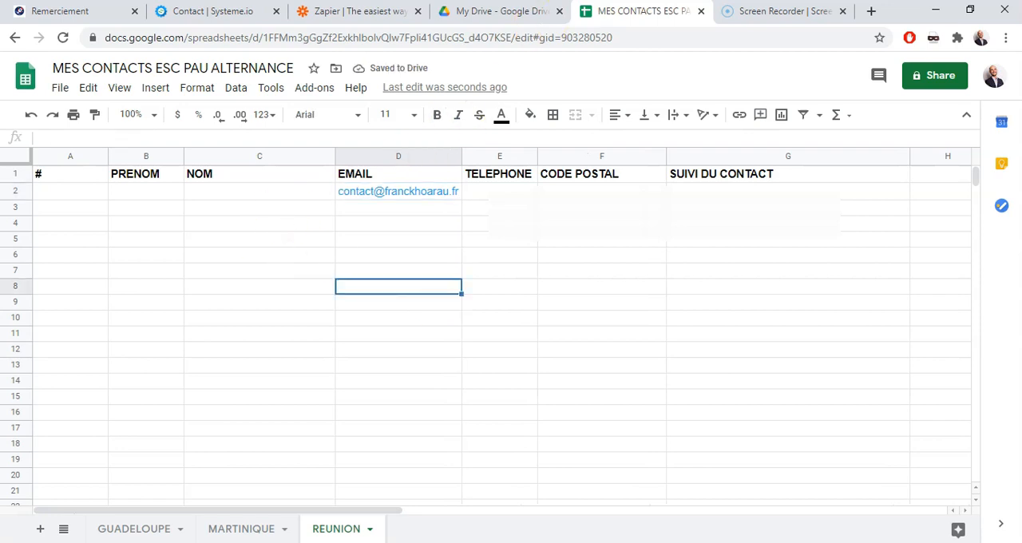
Check the contact's name in Systeme.io and enter the first name and surname in row 2 under PRENOM and NOM
{"action": "left_click", "coordinate": [214, 12]}
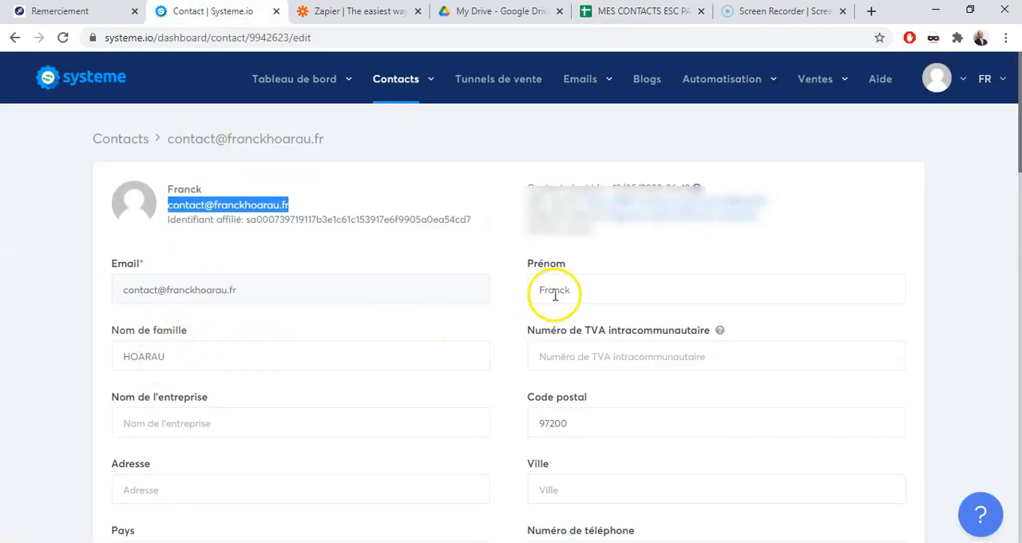
{"action": "left_click", "coordinate": [604, 12]}
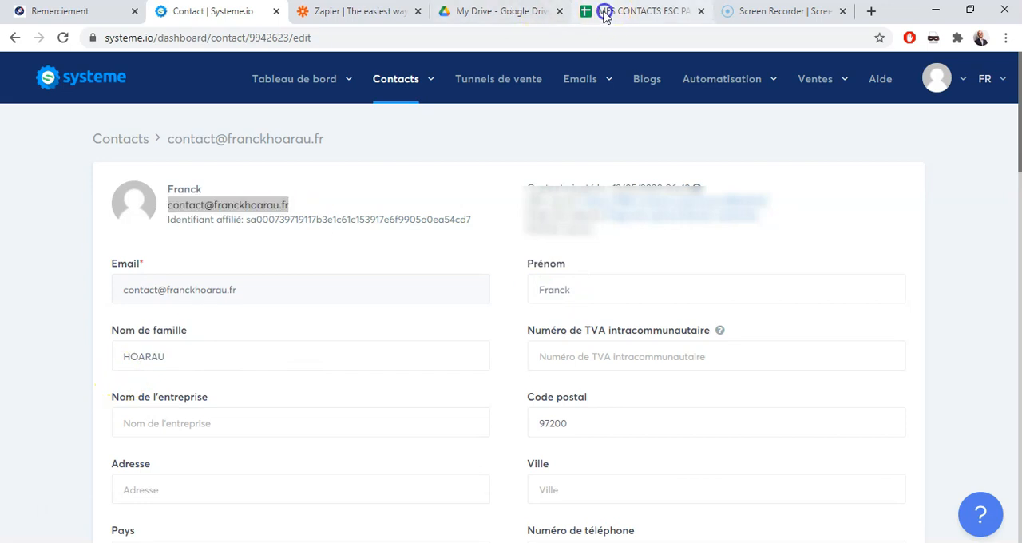
{"action": "left_click", "coordinate": [173, 193]}
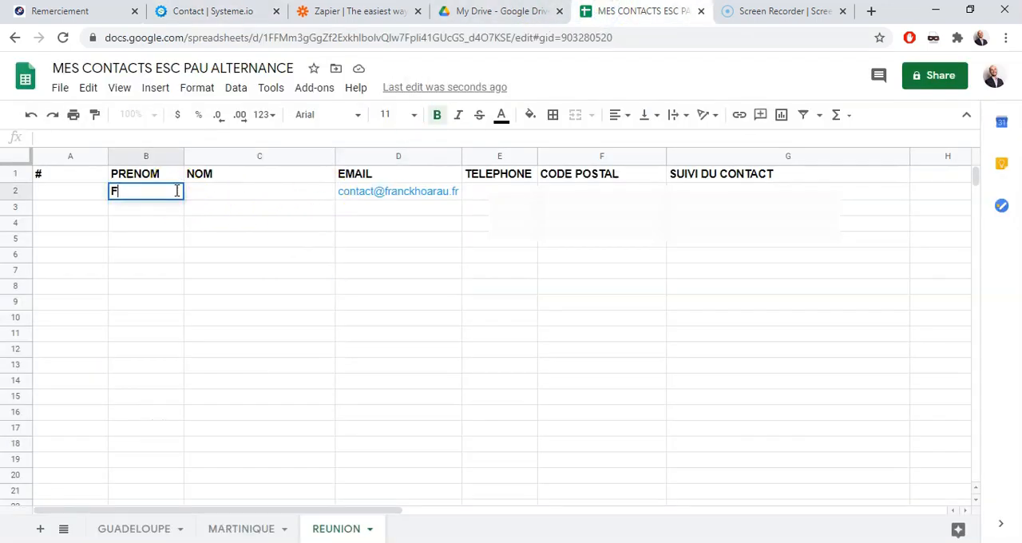
{"action": "key", "text": "Tab"}
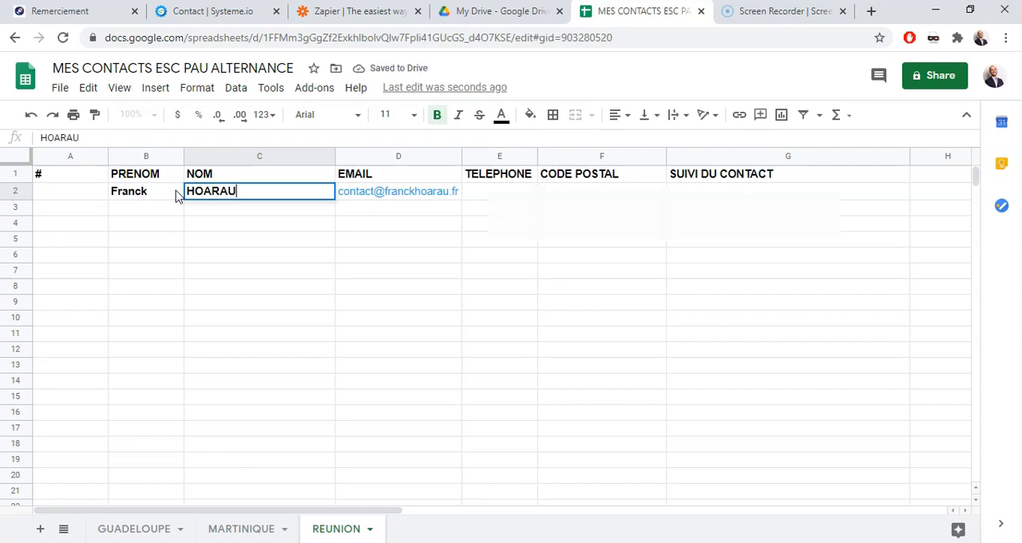
Copy the contact's phone number from the Systeme.io record into cell E2 under TELEPHONE
{"action": "left_click", "coordinate": [515, 194]}
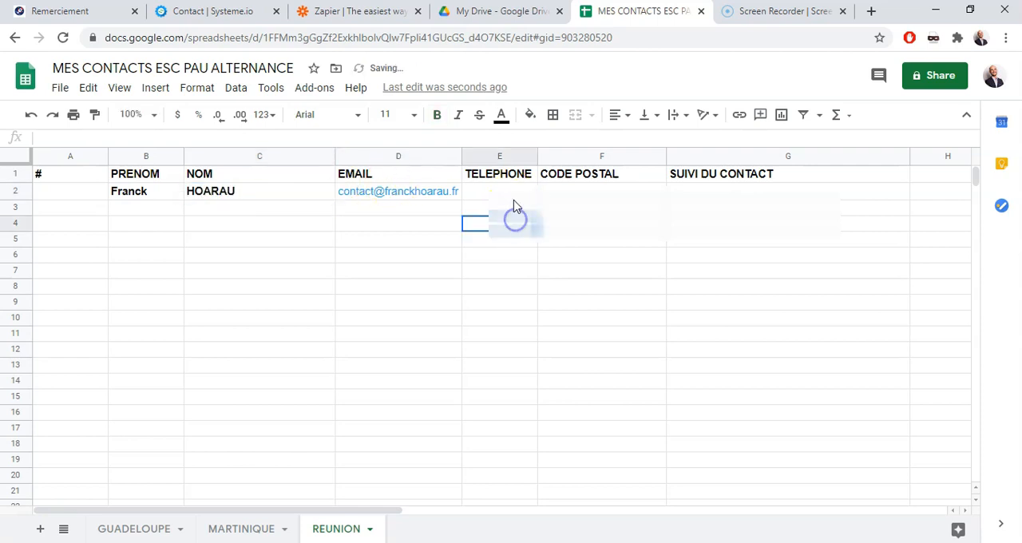
{"action": "left_click", "coordinate": [211, 11]}
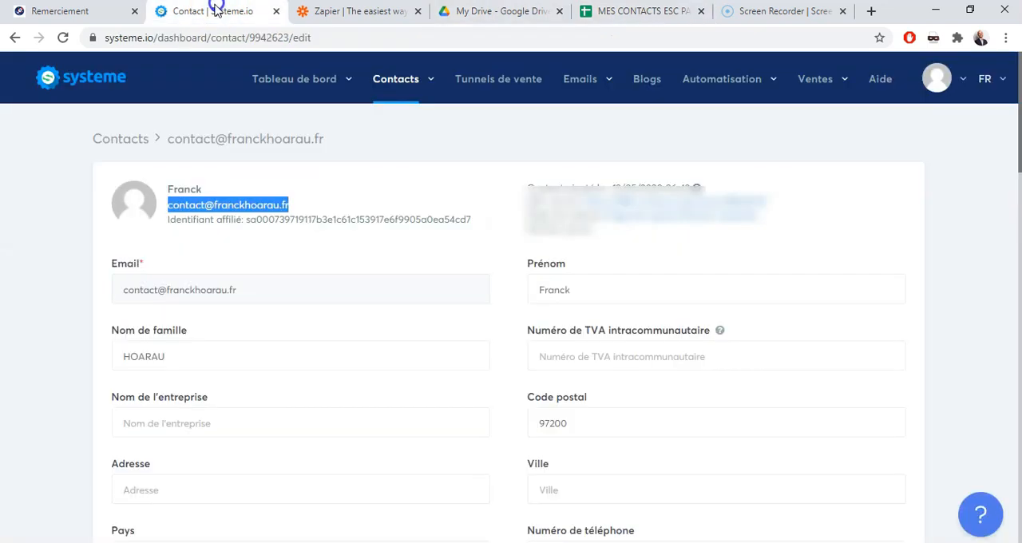
{"action": "left_click_drag", "start_coordinate": [1016, 152], "coordinate": [1019, 208]}
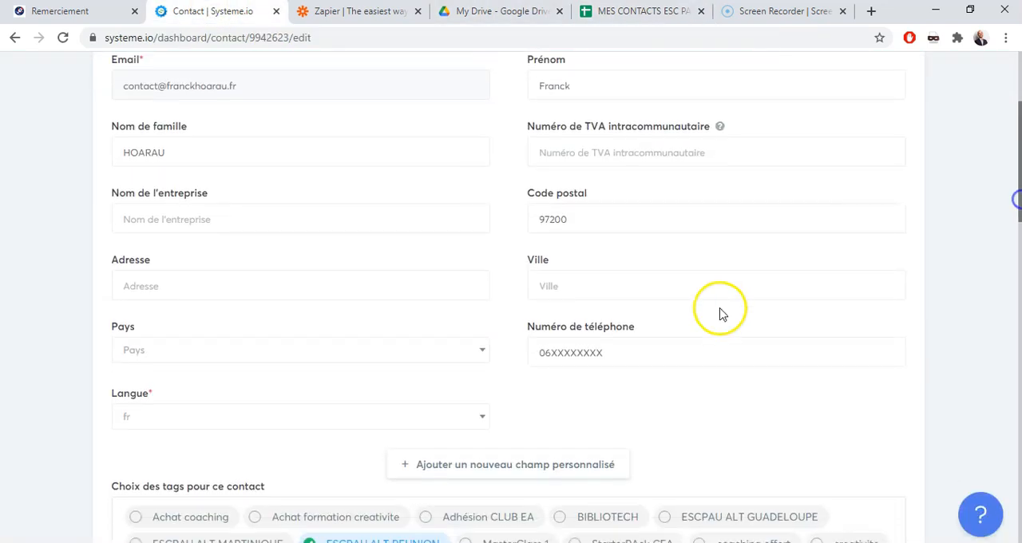
{"action": "left_click_drag", "start_coordinate": [618, 354], "coordinate": [504, 359]}
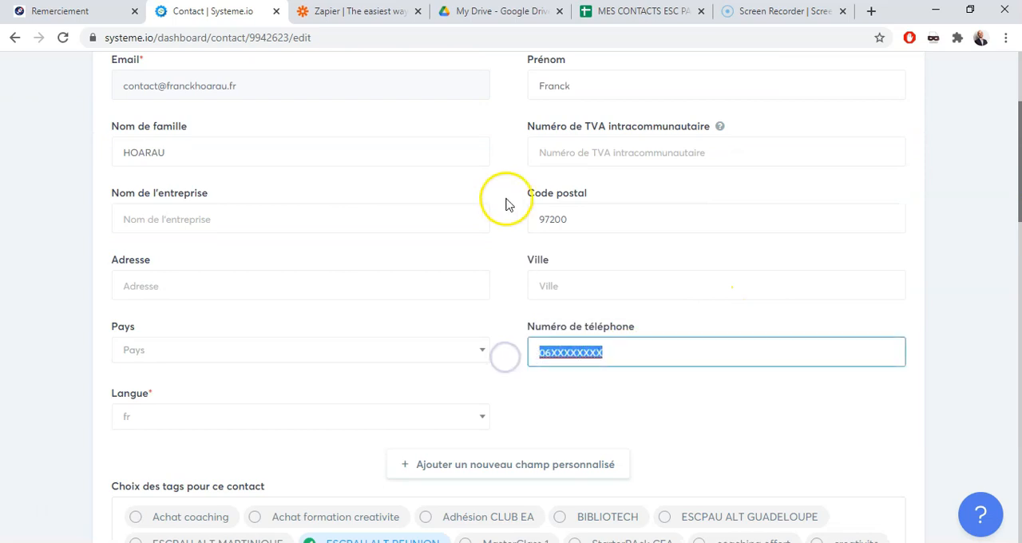
{"action": "left_click", "coordinate": [621, 10]}
{"action": "left_click", "coordinate": [523, 195]}
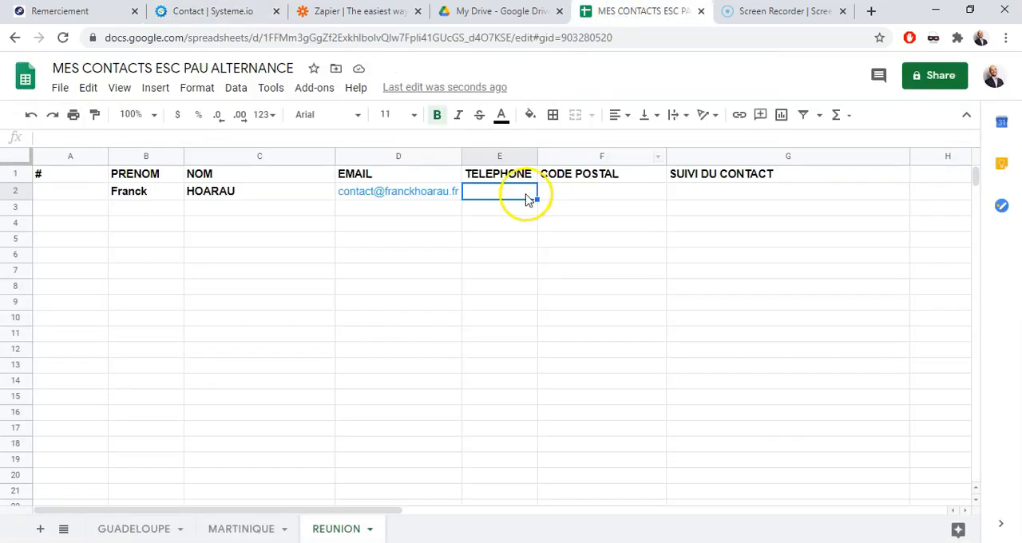
{"action": "type", "text": "06XXXXXXXX"}
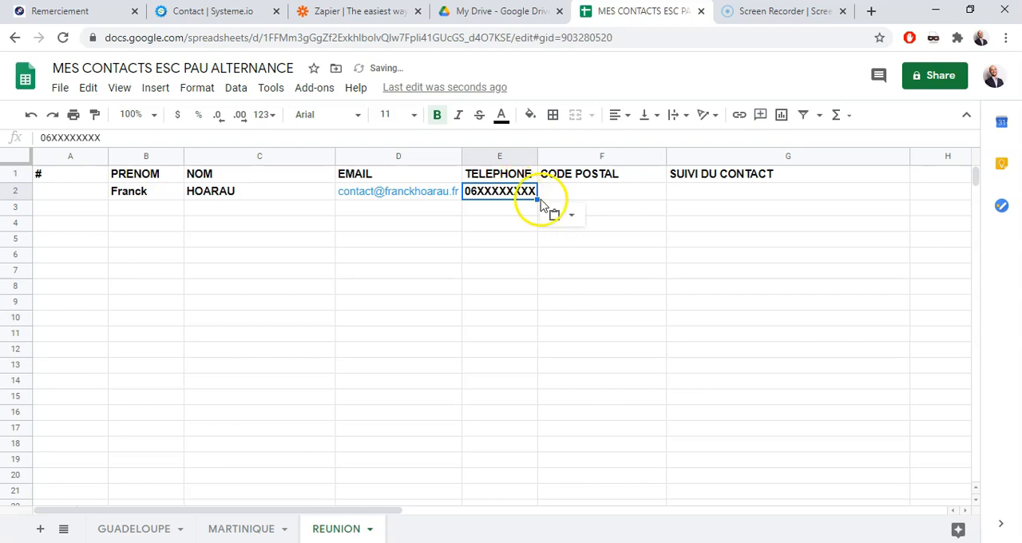
Enter the contact's postal code in cell F2 under CODE POSTAL
{"action": "left_click", "coordinate": [575, 182]}
{"action": "left_click", "coordinate": [591, 194]}
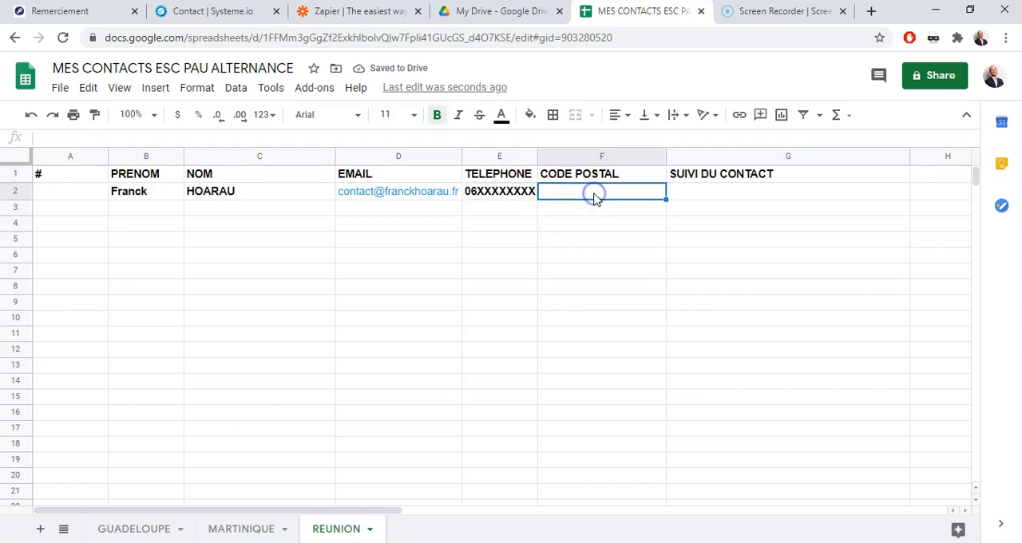
{"action": "type", "text": "9"}
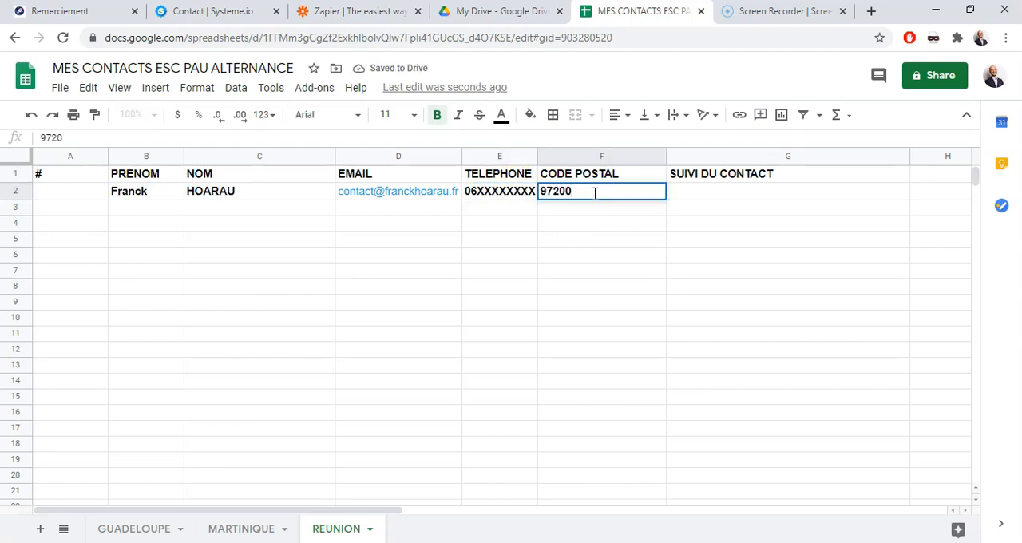
{"action": "type", "text": "7200"}
{"action": "left_click", "coordinate": [641, 329]}
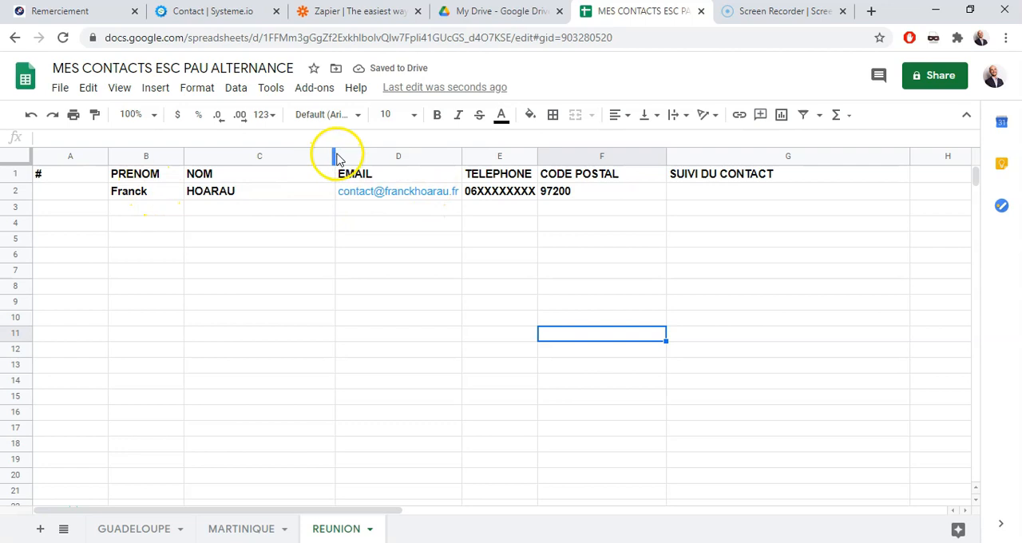
Narrow the NOM column and widen the EMAIL and TELEPHONE columns
{"action": "left_click_drag", "start_coordinate": [336, 157], "coordinate": [289, 160]}
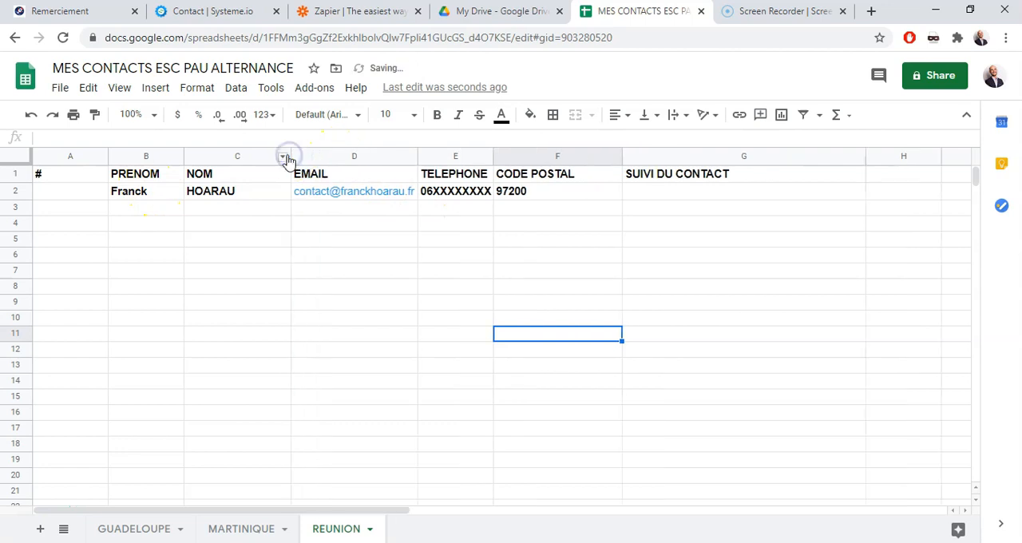
{"action": "left_click_drag", "start_coordinate": [417, 156], "coordinate": [437, 157]}
{"action": "left_click_drag", "start_coordinate": [512, 152], "coordinate": [538, 157]}
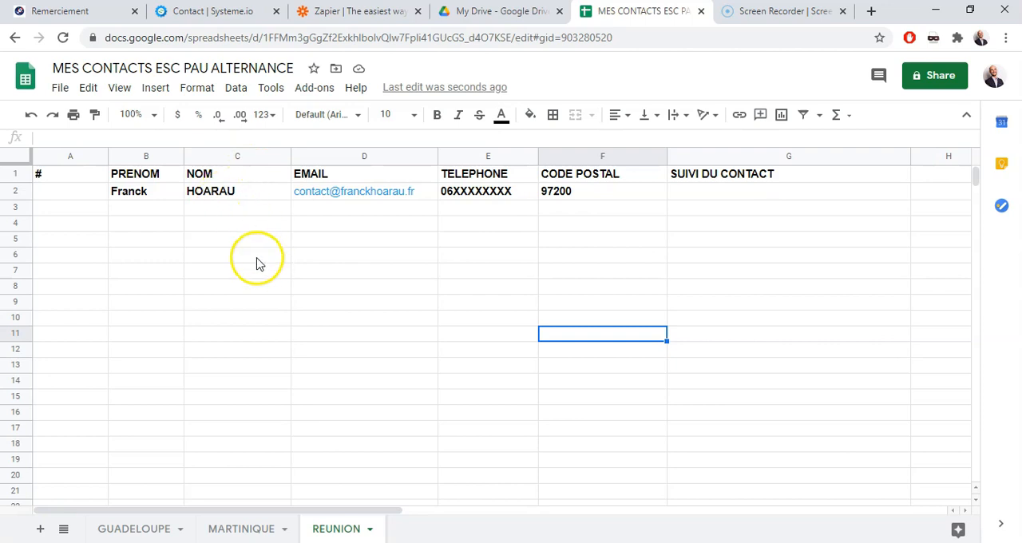
Review the sign-up thank-you page, the contact's Systeme.io record and the matching row in the spreadsheet
{"action": "left_click", "coordinate": [72, 11]}
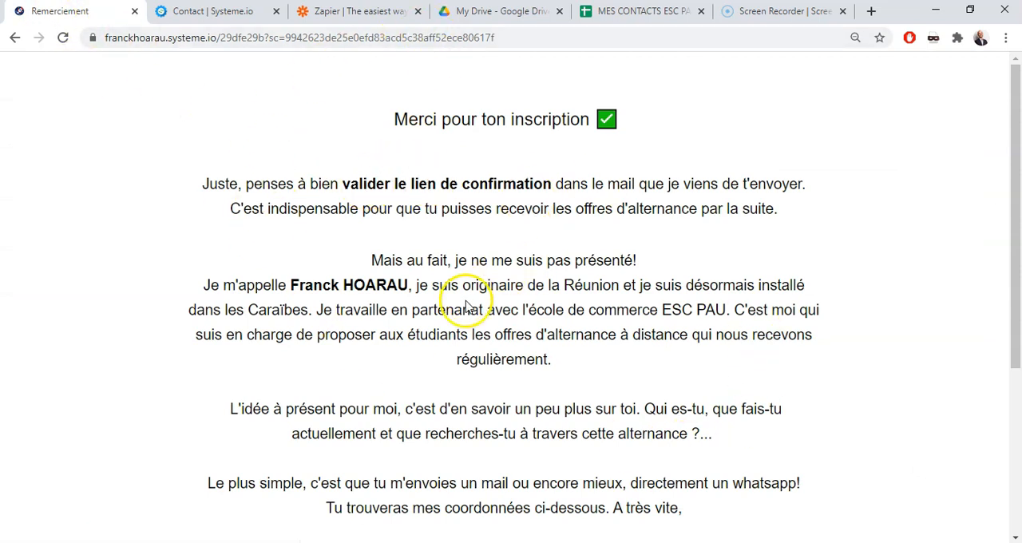
{"action": "left_click", "coordinate": [235, 11]}
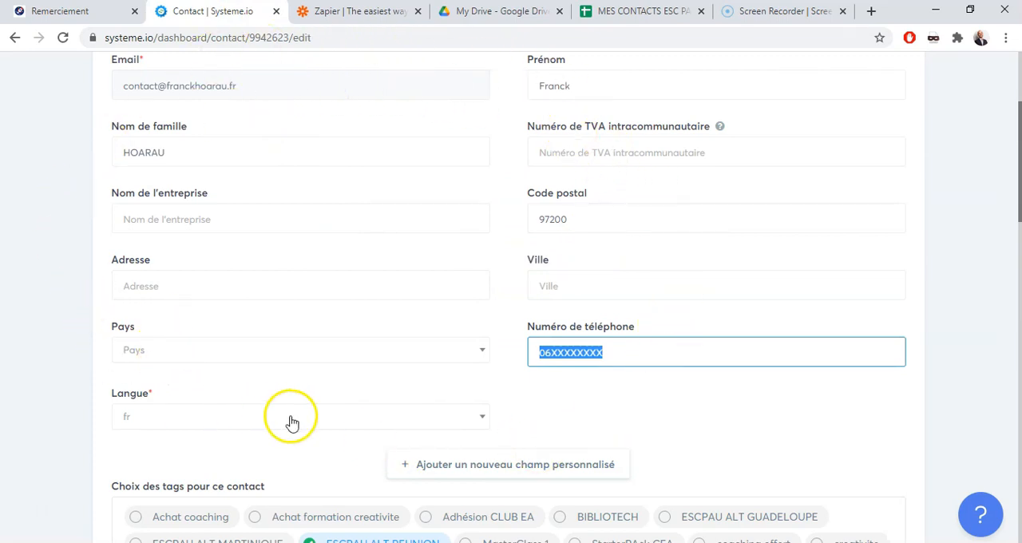
{"action": "scroll", "coordinate": [1012, 239], "scroll_direction": "up", "scroll_amount": 3}
{"action": "mouse_move", "coordinate": [250, 96]}
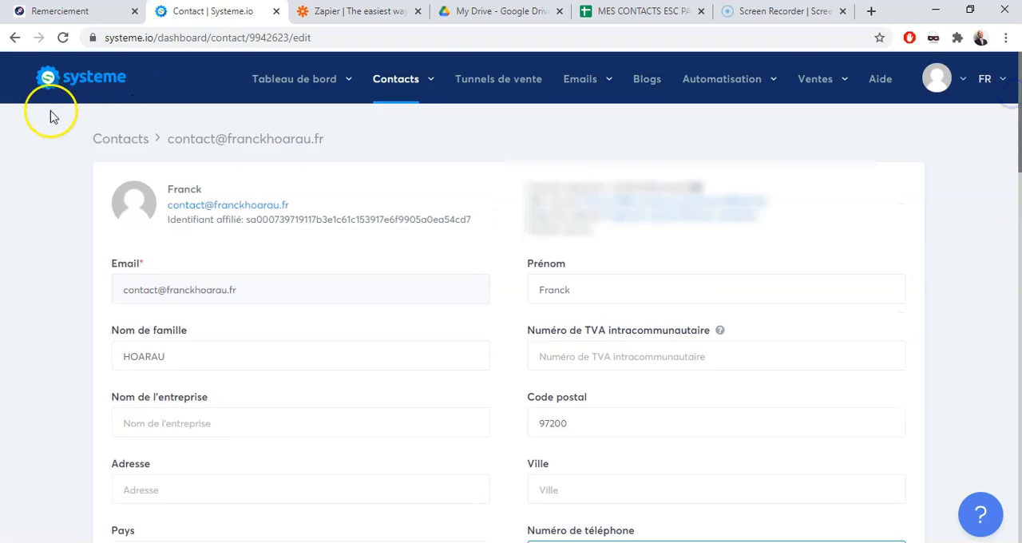
{"action": "left_click", "coordinate": [629, 16]}
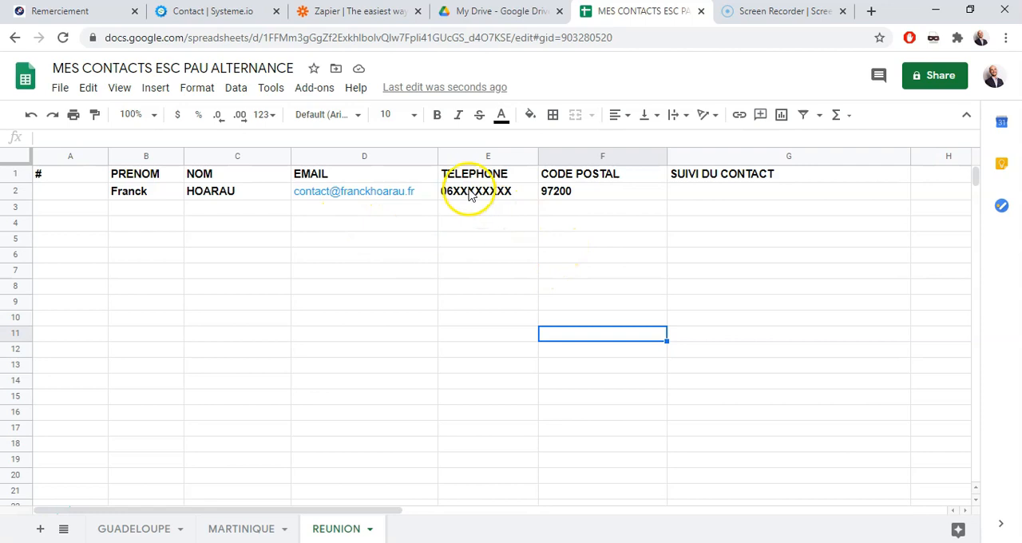
Switch to Zapier, sign up with the suggested Google account and start a new zap
{"action": "left_click", "coordinate": [386, 14]}
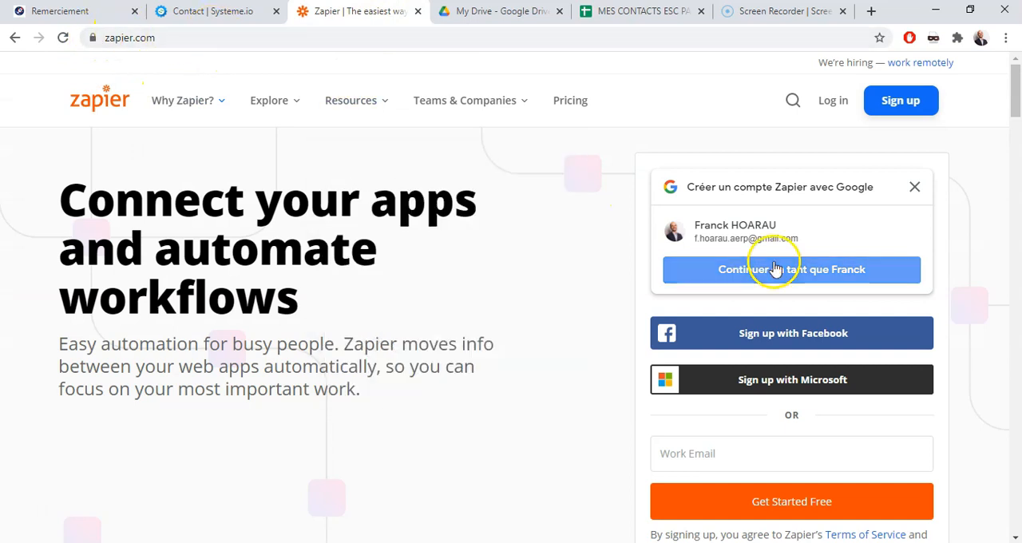
{"action": "left_click", "coordinate": [840, 268]}
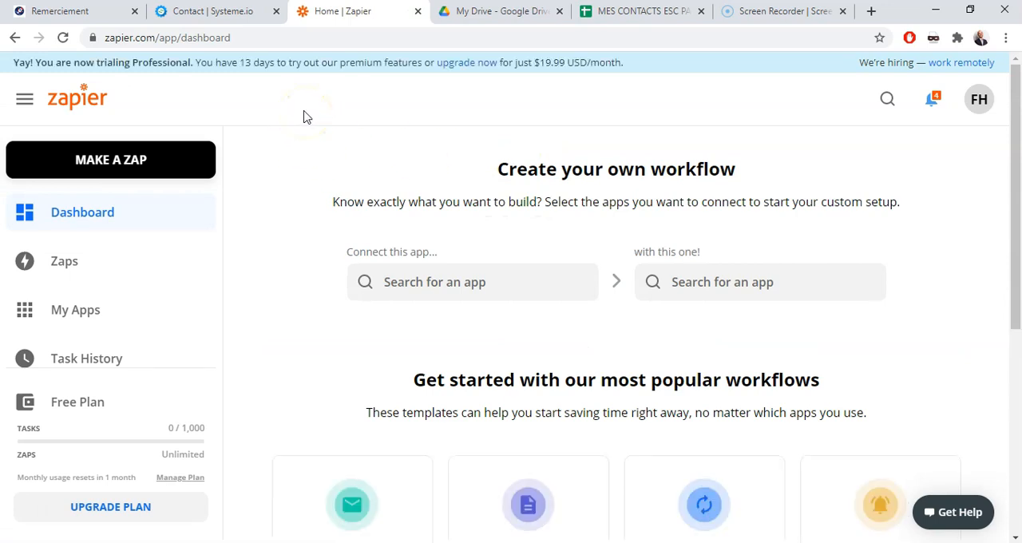
{"action": "left_click", "coordinate": [138, 166]}
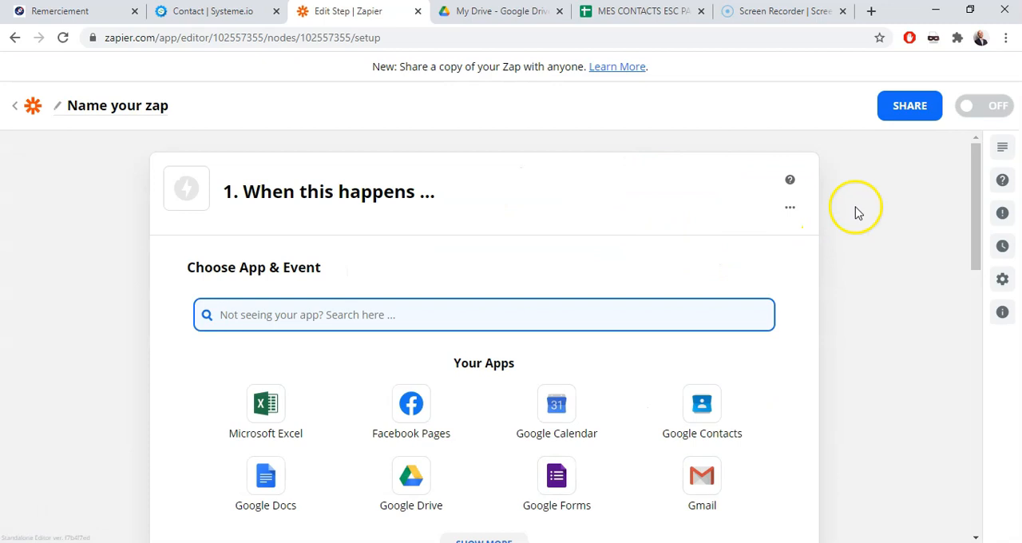
Search for systeme and choose Systeme.io as the zap's trigger app
{"action": "mouse_move", "coordinate": [977, 158]}
{"action": "left_mouse_down"}
{"action": "mouse_move", "coordinate": [977, 176]}
{"action": "mouse_move", "coordinate": [972, 167]}
{"action": "left_mouse_up"}
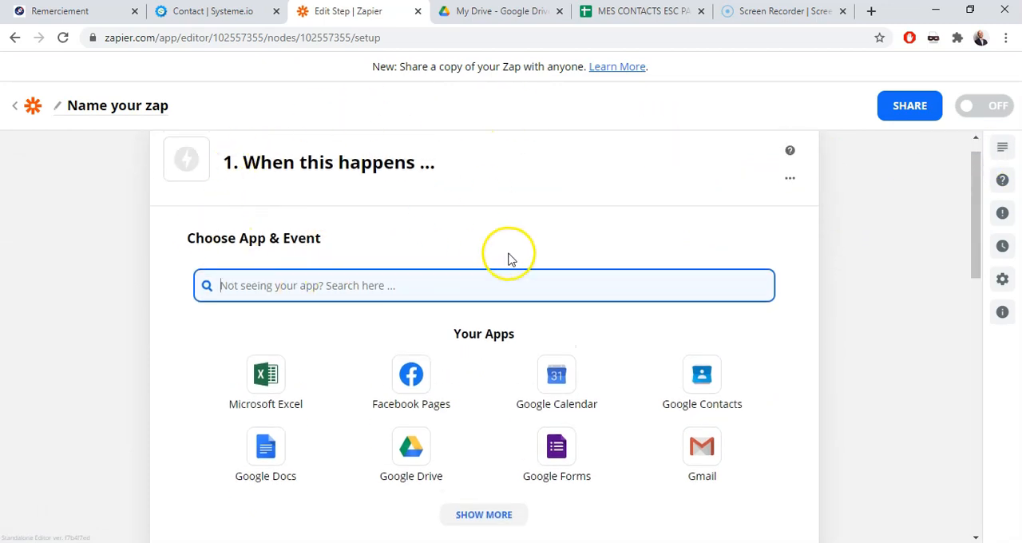
{"action": "left_click_drag", "start_coordinate": [976, 167], "coordinate": [980, 174]}
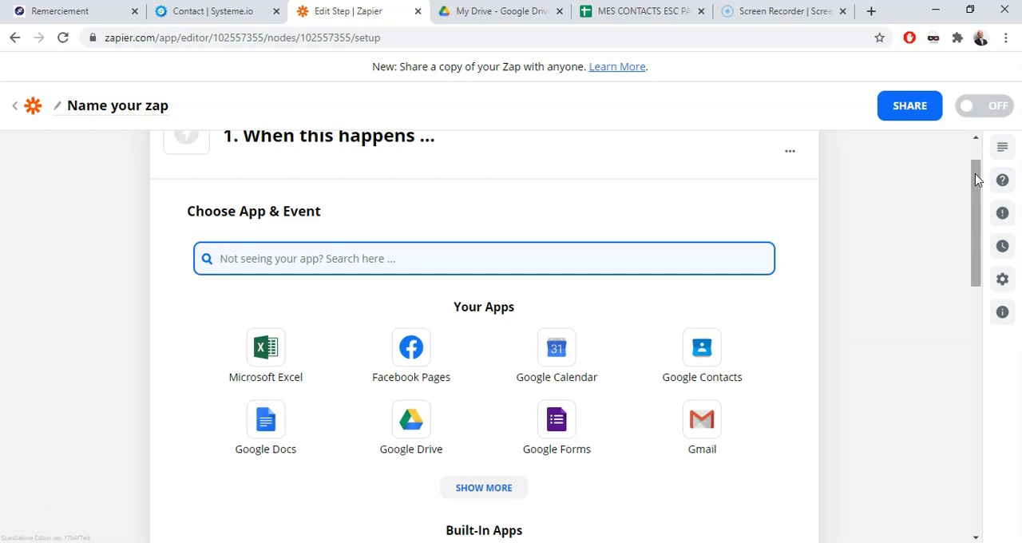
{"action": "left_click", "coordinate": [638, 259]}
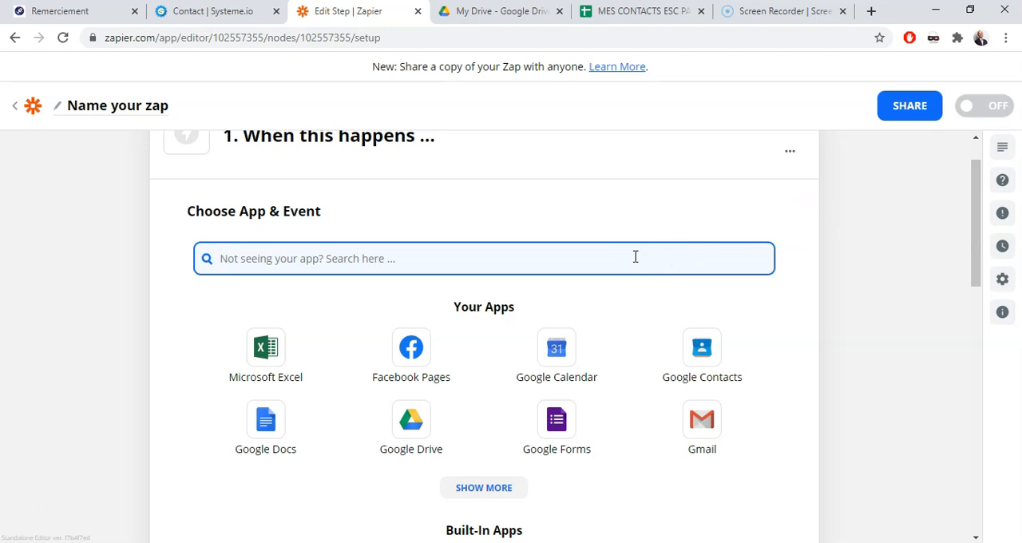
{"action": "type", "text": "systeme"}
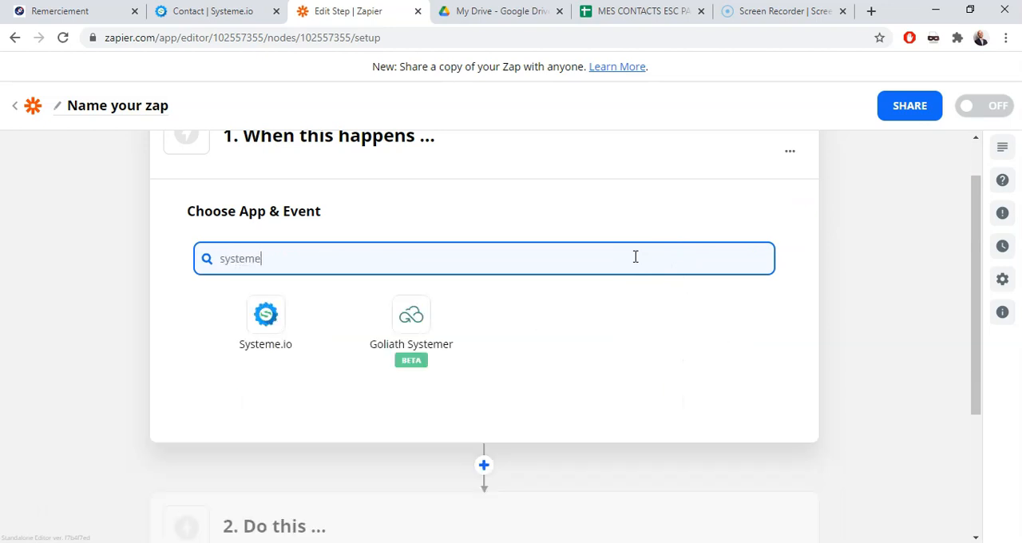
{"action": "left_click", "coordinate": [275, 321]}
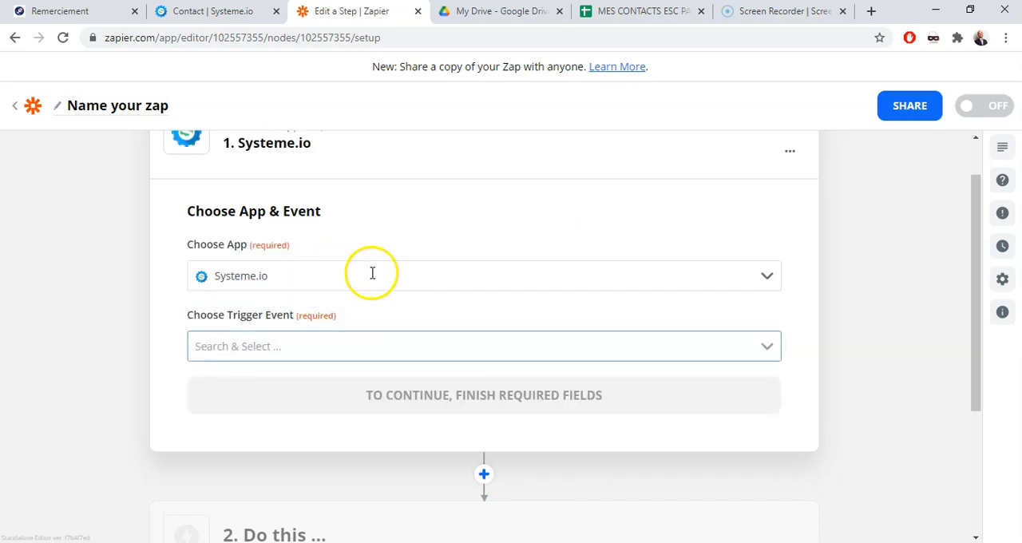
Set the trigger event to New Tag Added to Contact and continue to the account selection
{"action": "left_click", "coordinate": [307, 353]}
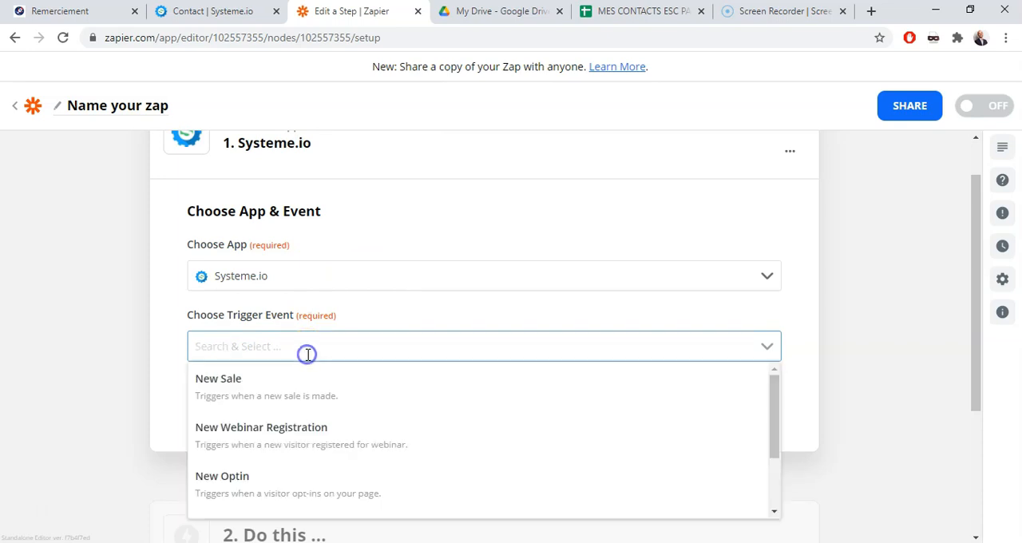
{"action": "left_click_drag", "start_coordinate": [773, 389], "coordinate": [773, 493]}
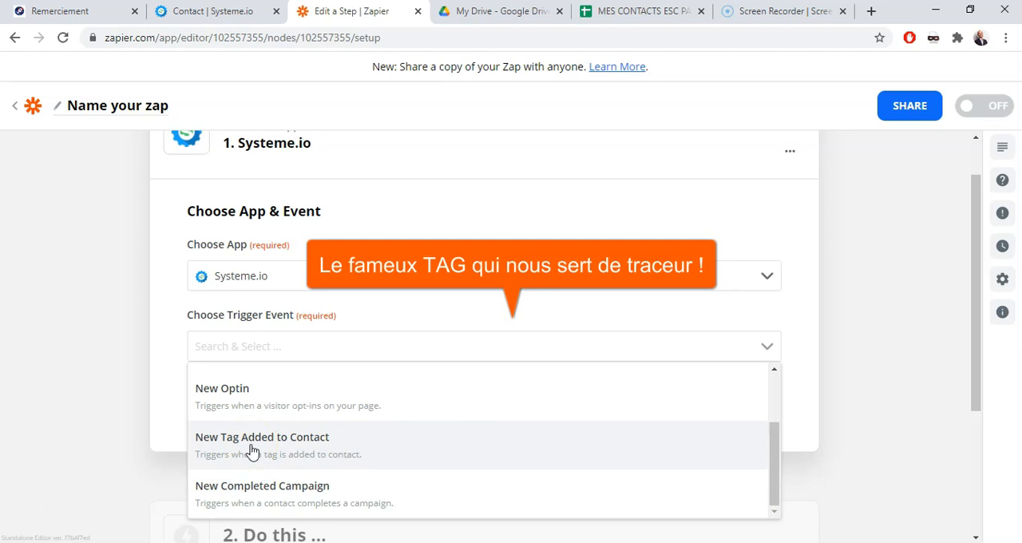
{"action": "left_click", "coordinate": [93, 14]}
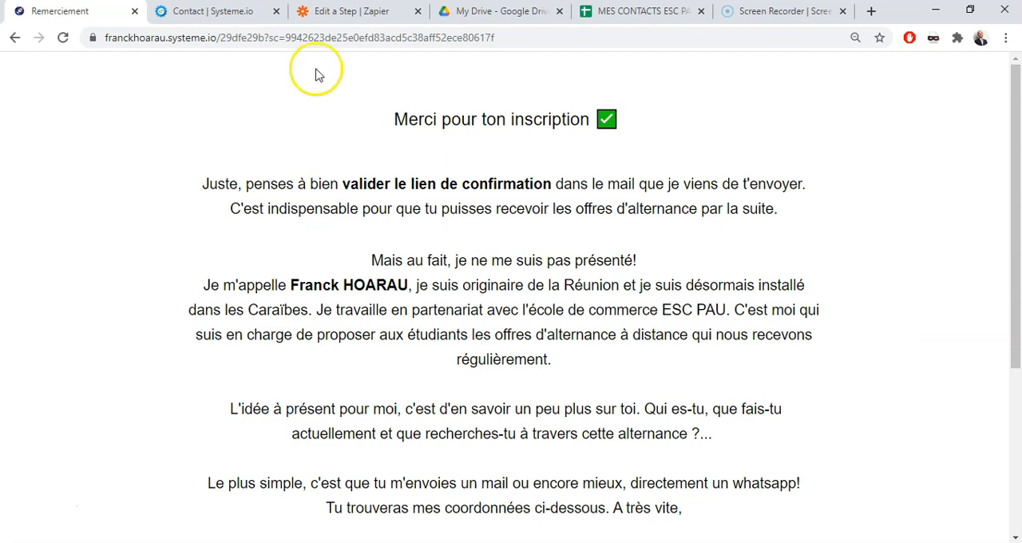
{"action": "left_click", "coordinate": [334, 9]}
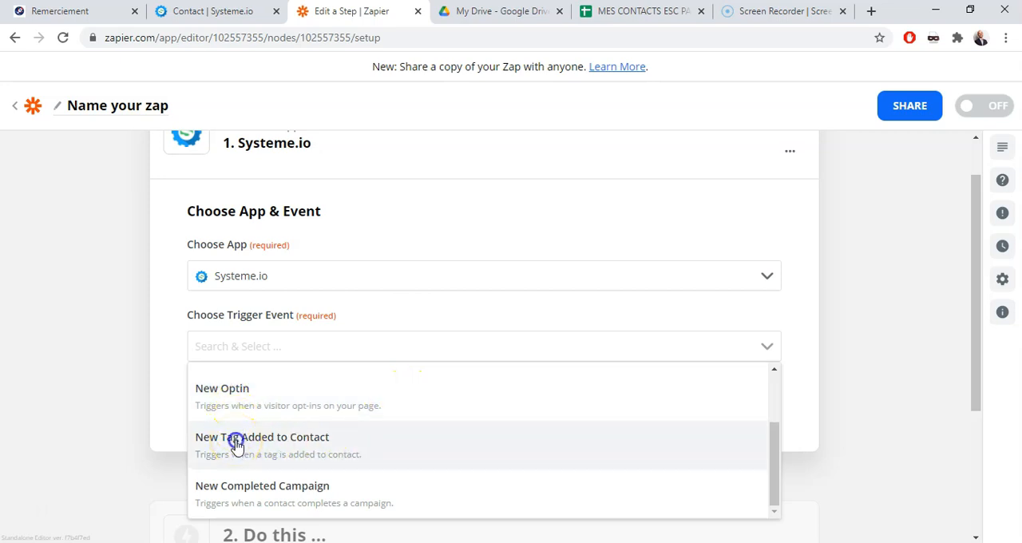
{"action": "left_click", "coordinate": [237, 445]}
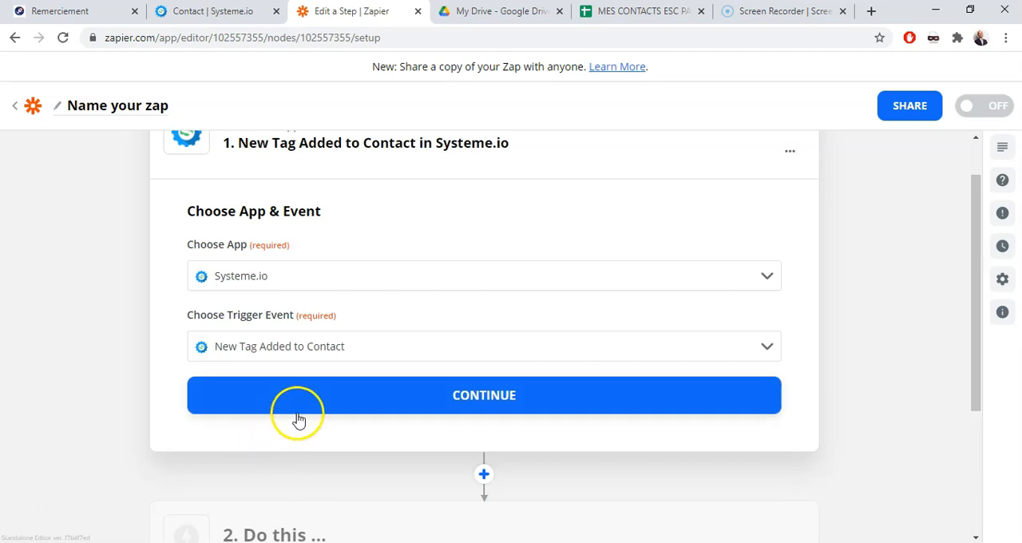
{"action": "left_click", "coordinate": [392, 398]}
{"action": "left_click", "coordinate": [404, 389]}
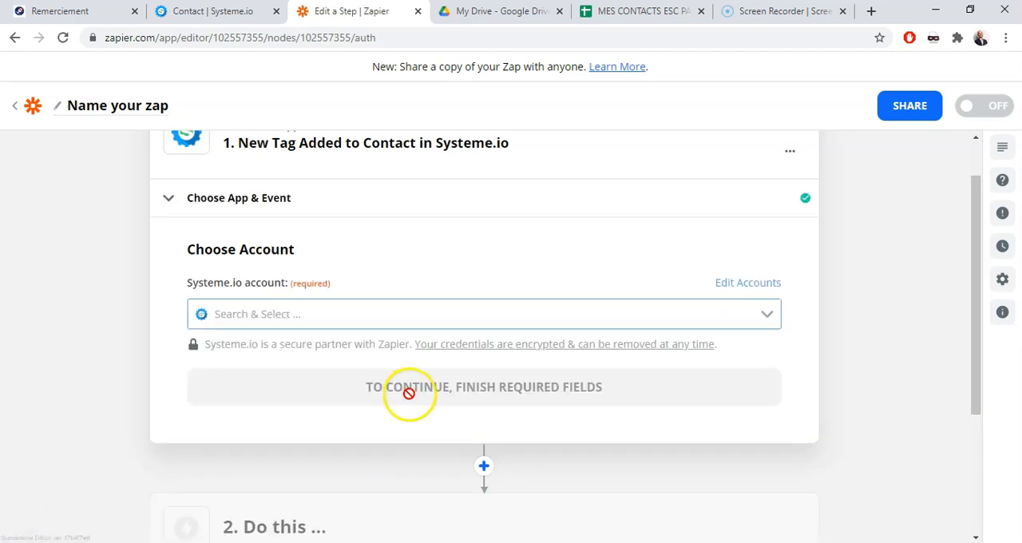
Select the existing Systeme.io account for the trigger and continue to its customization
{"action": "left_click", "coordinate": [452, 314]}
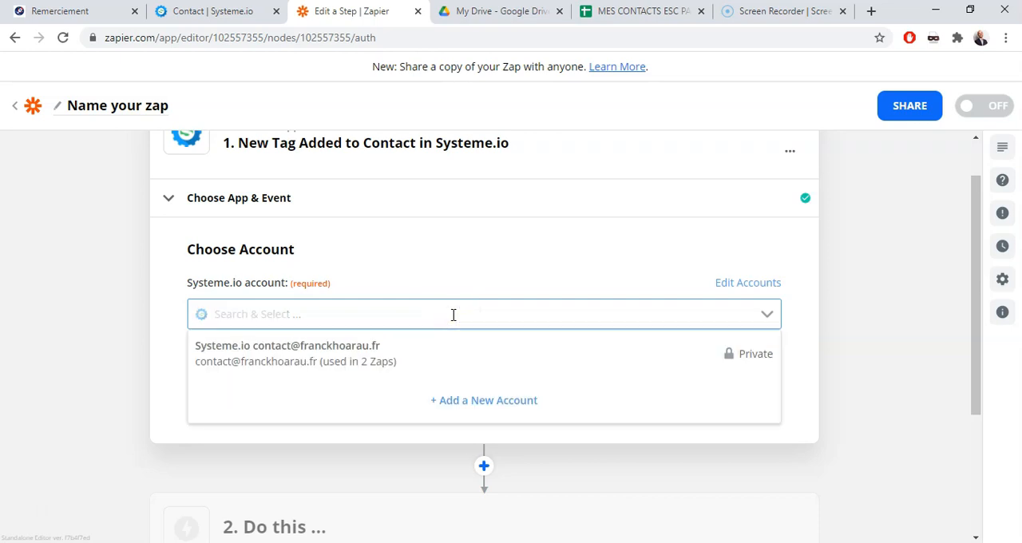
{"action": "left_click", "coordinate": [342, 356]}
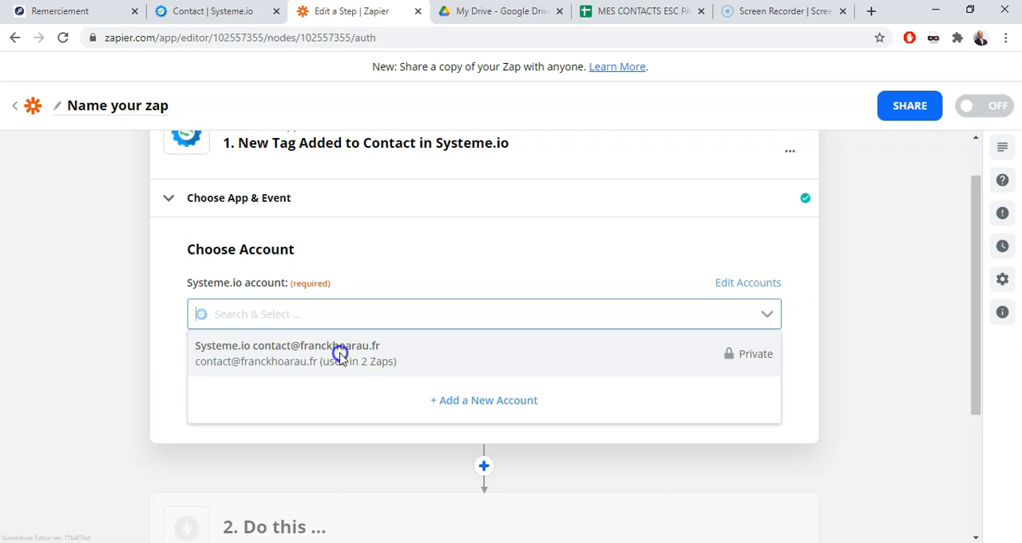
{"action": "left_click", "coordinate": [342, 355]}
{"action": "left_click", "coordinate": [410, 390]}
{"action": "left_click", "coordinate": [505, 393]}
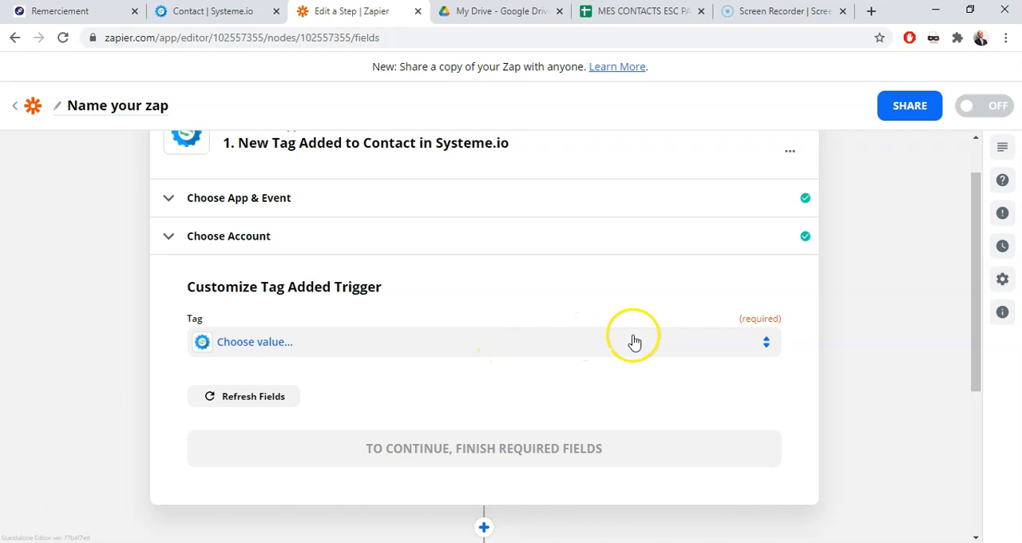
Choose ESCPAU ALT REUNION as the tag that fires the trigger and continue to the trigger test
{"action": "left_click_drag", "start_coordinate": [974, 183], "coordinate": [974, 205]}
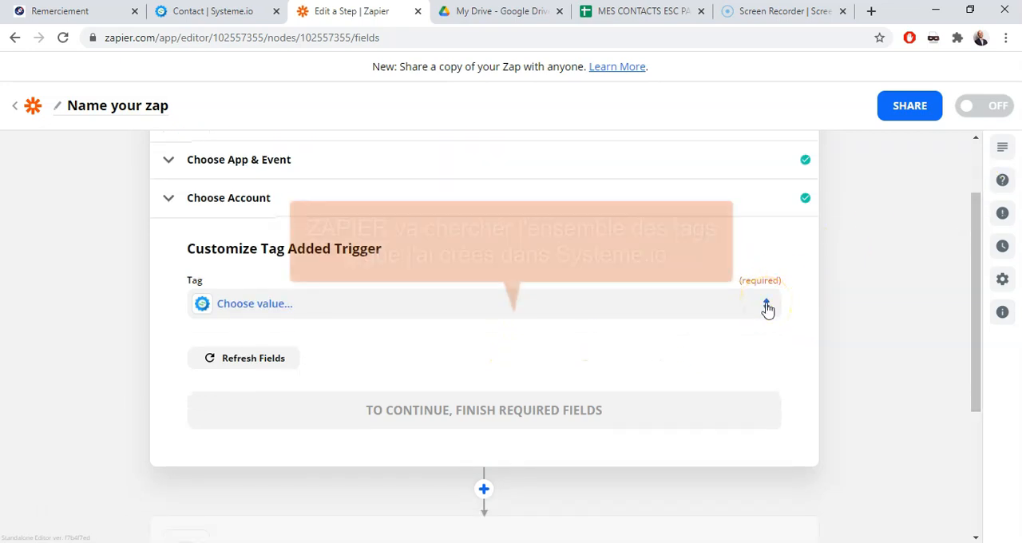
{"action": "left_click", "coordinate": [767, 305]}
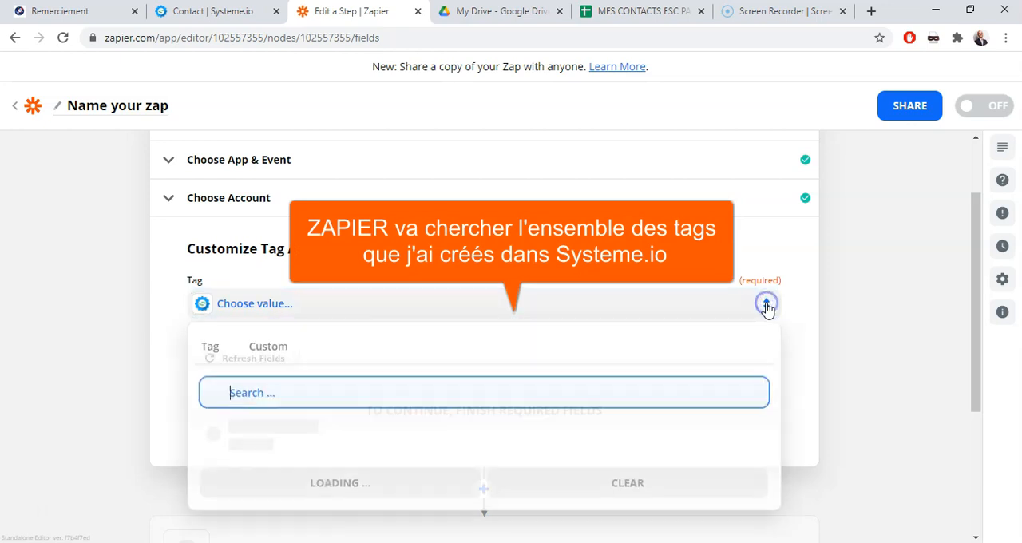
{"action": "left_click", "coordinate": [735, 396]}
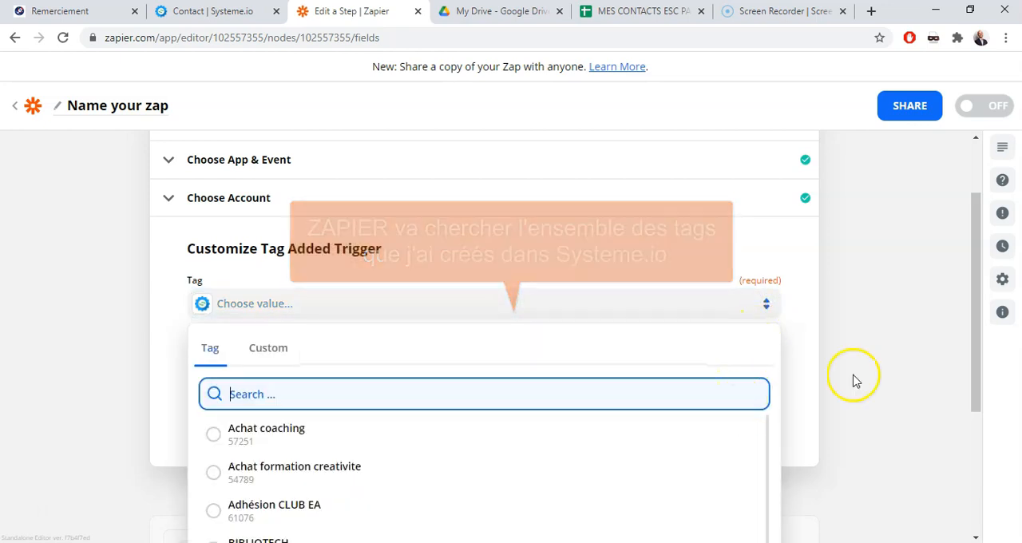
{"action": "left_click_drag", "start_coordinate": [979, 247], "coordinate": [972, 386]}
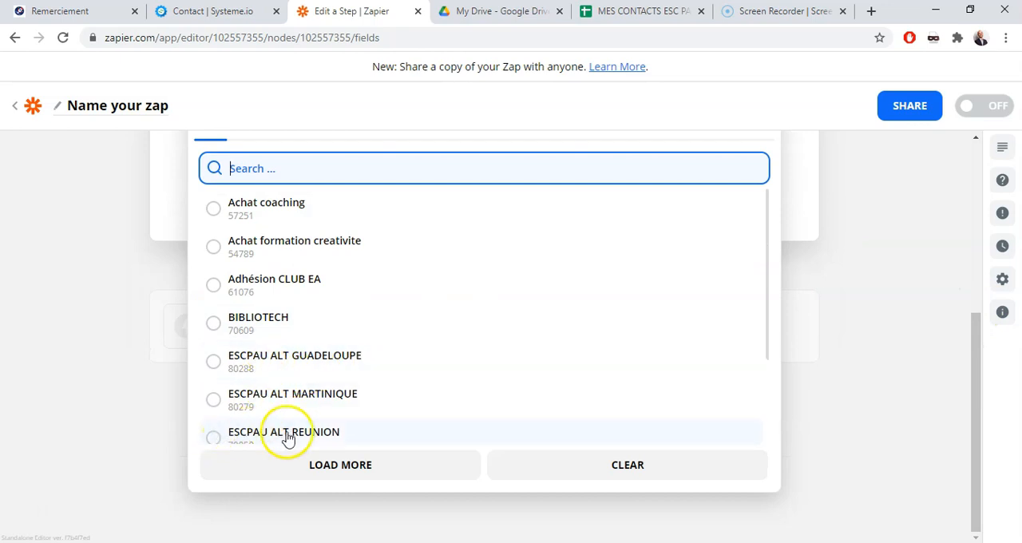
{"action": "left_click", "coordinate": [214, 438]}
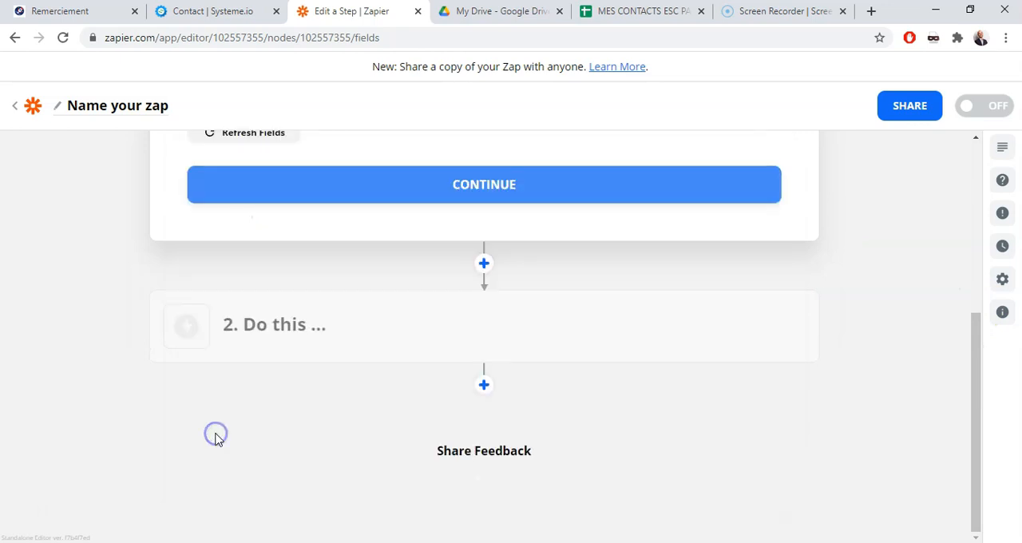
{"action": "left_click", "coordinate": [508, 193]}
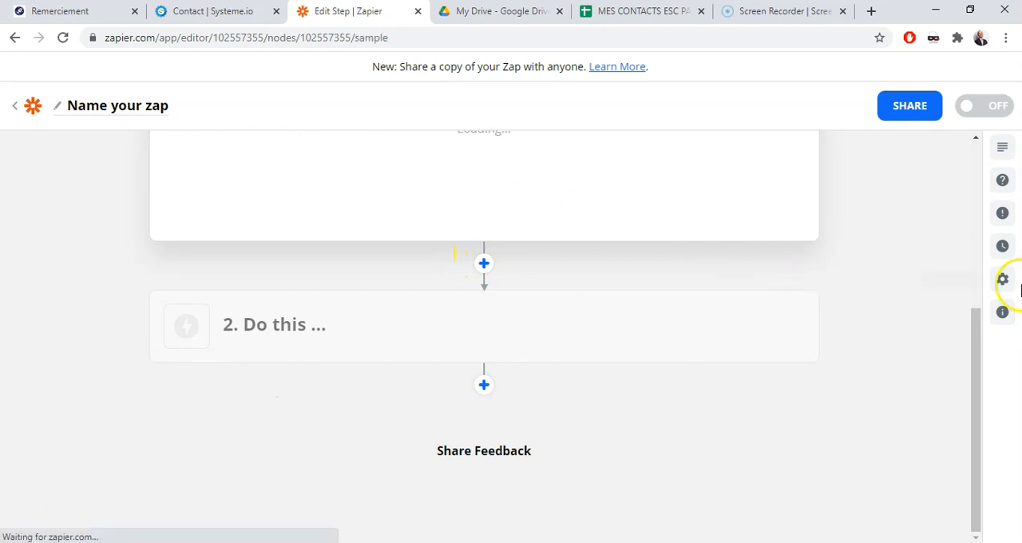
Test the tag trigger to load sample contact data and continue to the zap's action step
{"action": "left_click", "coordinate": [485, 315]}
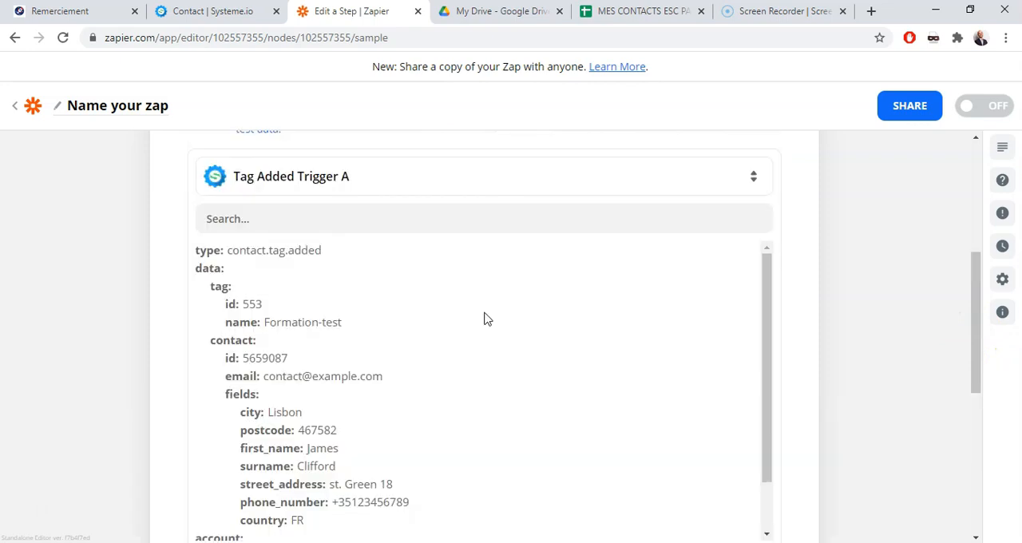
{"action": "left_click_drag", "start_coordinate": [974, 264], "coordinate": [973, 399]}
{"action": "left_click", "coordinate": [580, 202]}
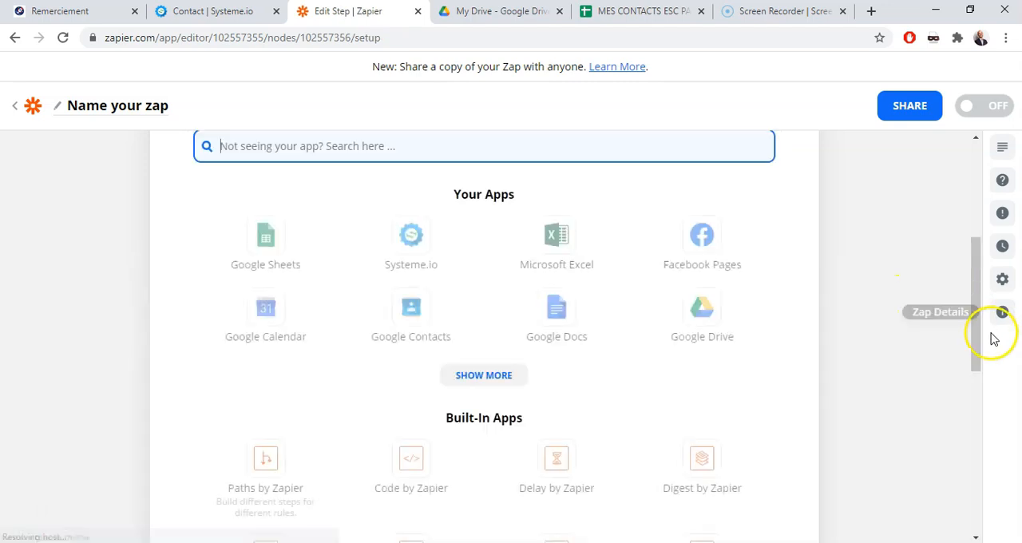
Choose Google Sheets as the action app with the Create Spreadsheet Row event and continue
{"action": "left_click_drag", "start_coordinate": [971, 279], "coordinate": [973, 232]}
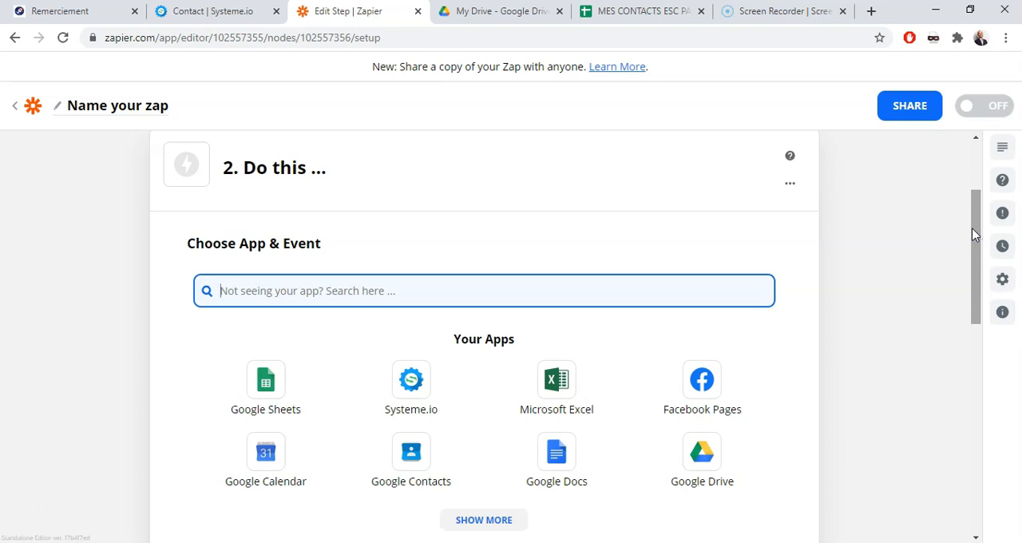
{"action": "left_click", "coordinate": [973, 241]}
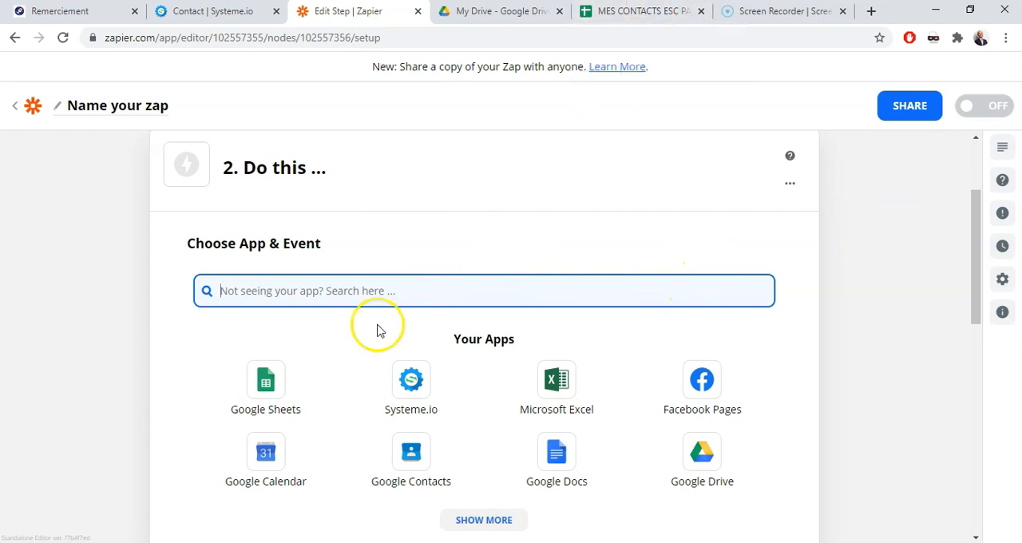
{"action": "left_click", "coordinate": [270, 382]}
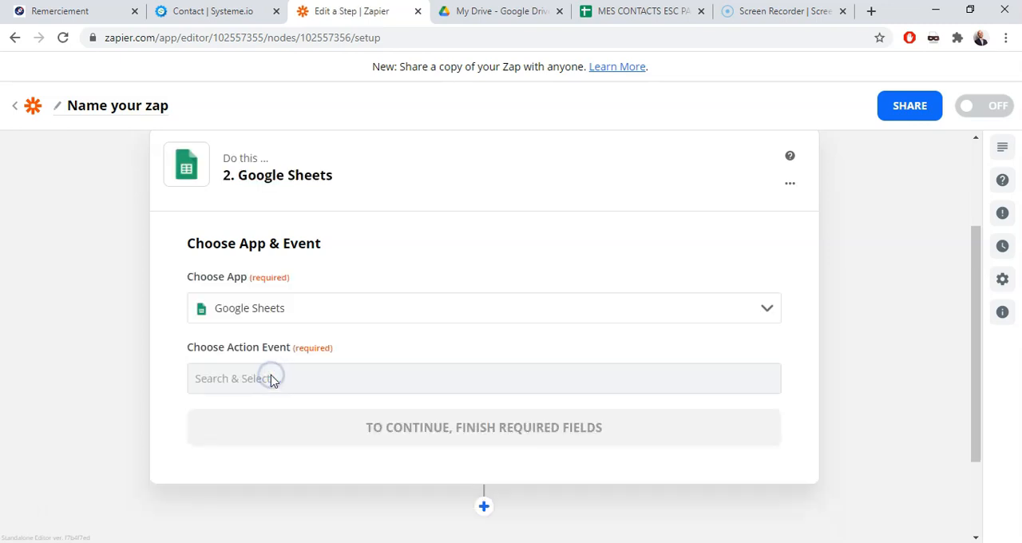
{"action": "left_click", "coordinate": [293, 381]}
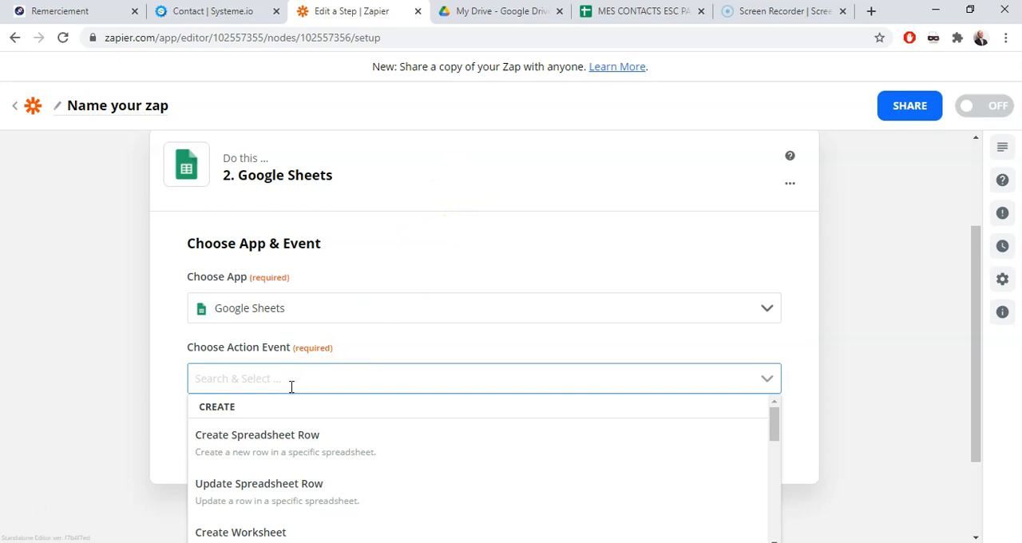
{"action": "left_click", "coordinate": [310, 445]}
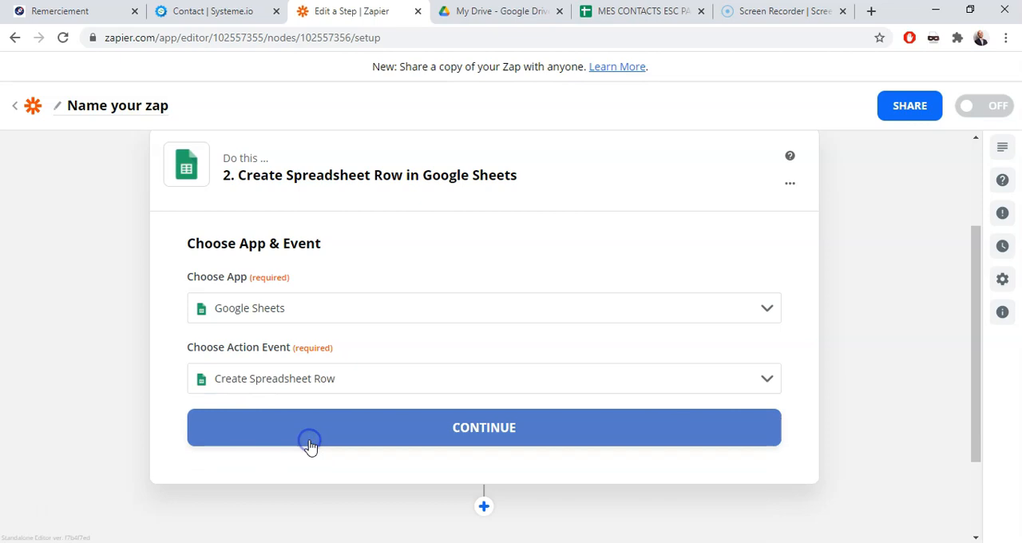
{"action": "left_click", "coordinate": [518, 432]}
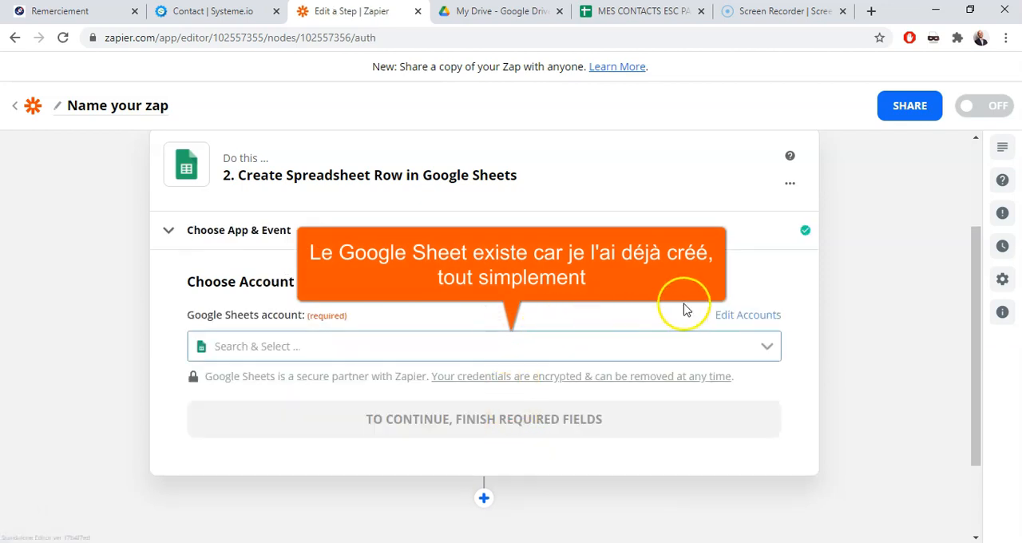
Select the existing Google Sheets account for the action and continue to the spreadsheet row settings
{"action": "left_click", "coordinate": [691, 349]}
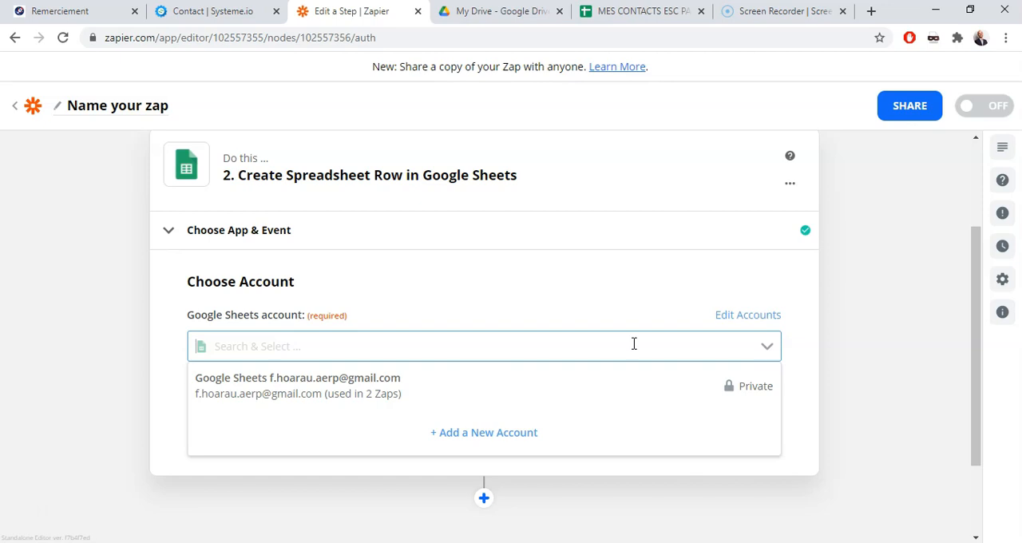
{"action": "left_click", "coordinate": [340, 389]}
{"action": "left_click", "coordinate": [494, 421]}
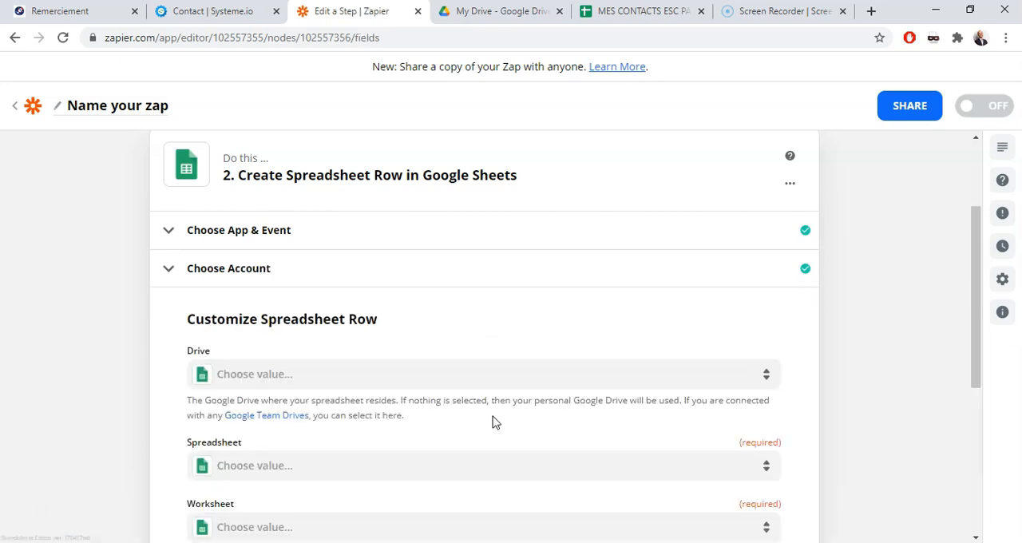
Set the row's drive to My Google Drive and its spreadsheet to MES CONTACTS ESC PAU ALTERNANCE
{"action": "left_click_drag", "start_coordinate": [978, 229], "coordinate": [976, 298]}
{"action": "left_click", "coordinate": [701, 222]}
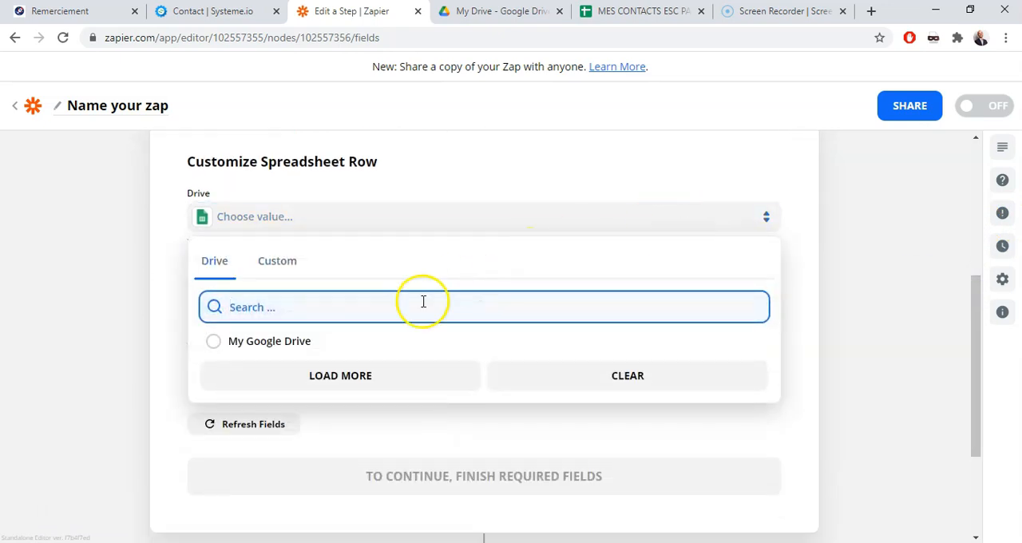
{"action": "left_click", "coordinate": [270, 345]}
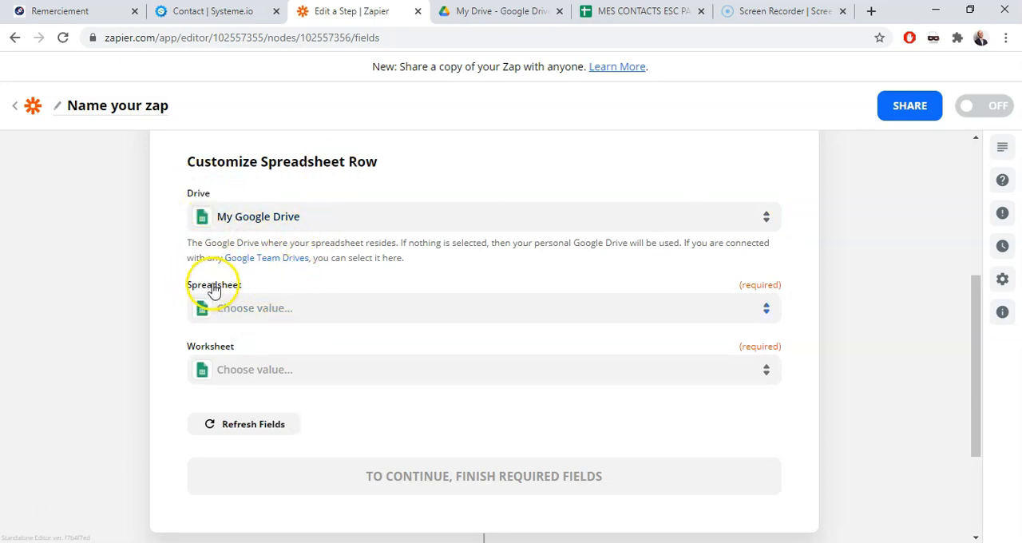
{"action": "left_click", "coordinate": [263, 316]}
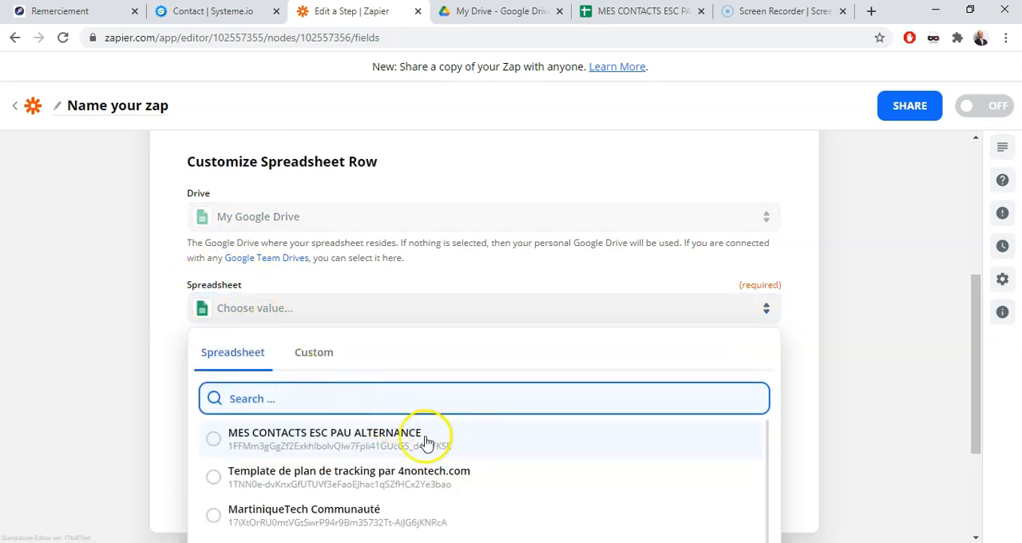
{"action": "left_click", "coordinate": [350, 440]}
{"action": "left_click", "coordinate": [346, 305]}
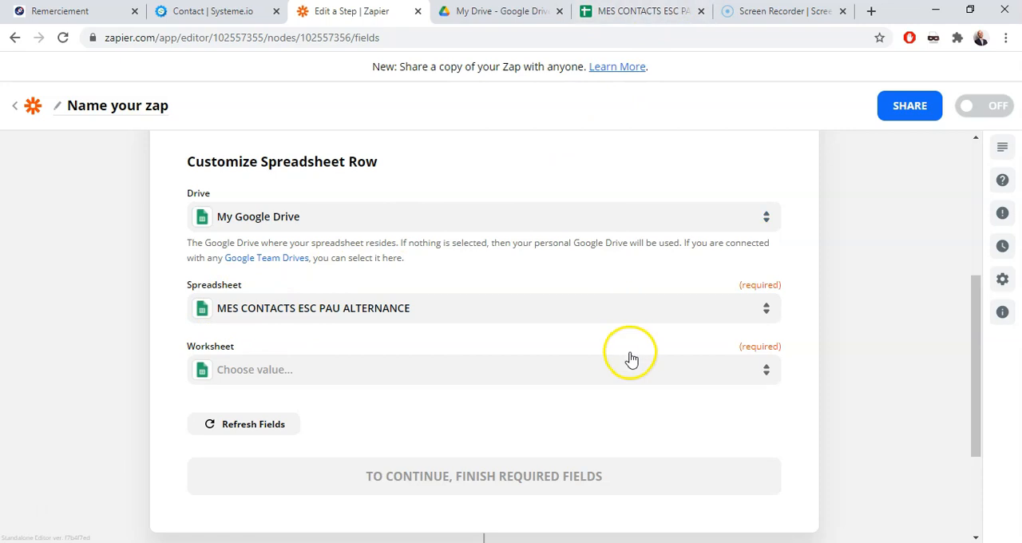
Check the sheet names in the contacts spreadsheet and set the zap's worksheet to REUNION
{"action": "left_click", "coordinate": [641, 16]}
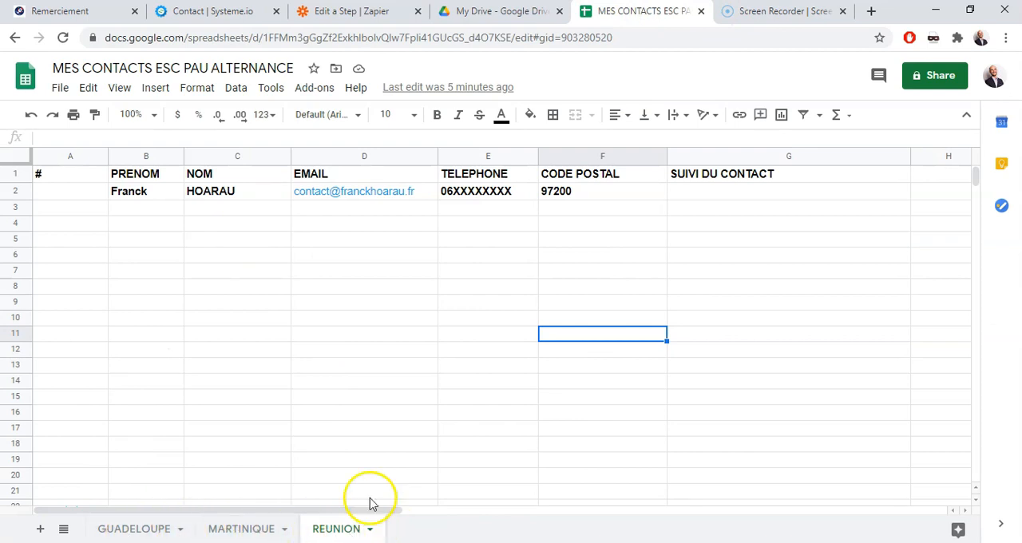
{"action": "left_click", "coordinate": [333, 13]}
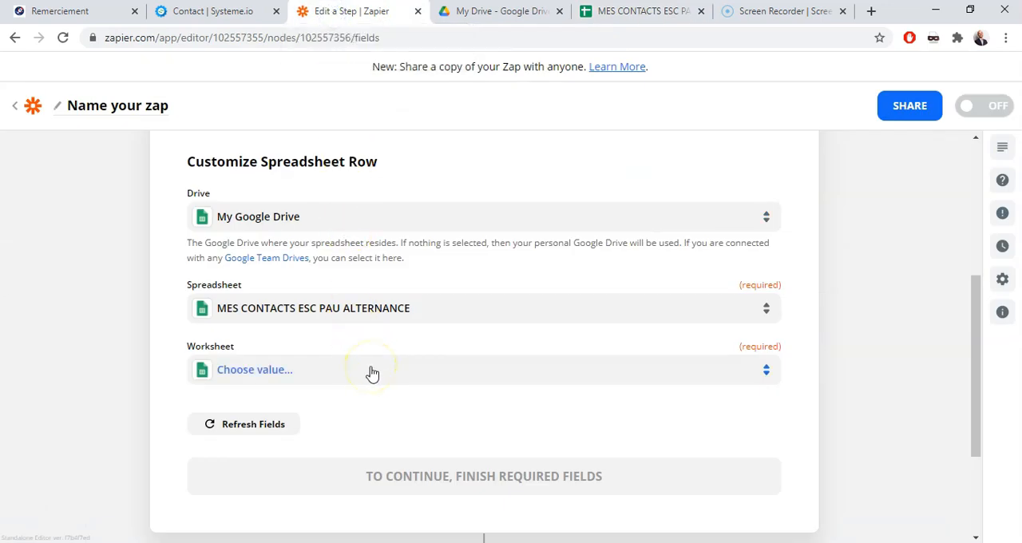
{"action": "left_click", "coordinate": [334, 374]}
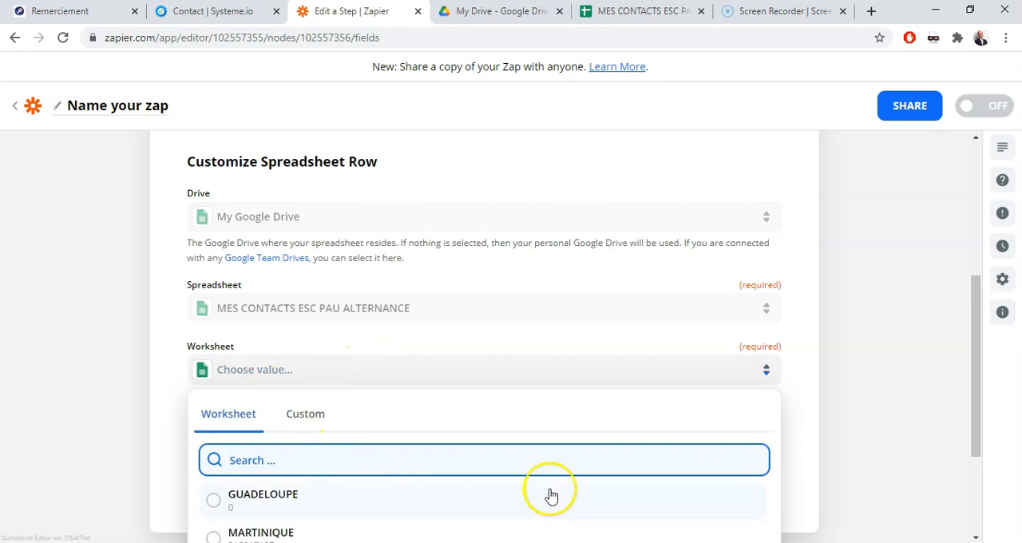
{"action": "left_click_drag", "start_coordinate": [975, 336], "coordinate": [975, 399]}
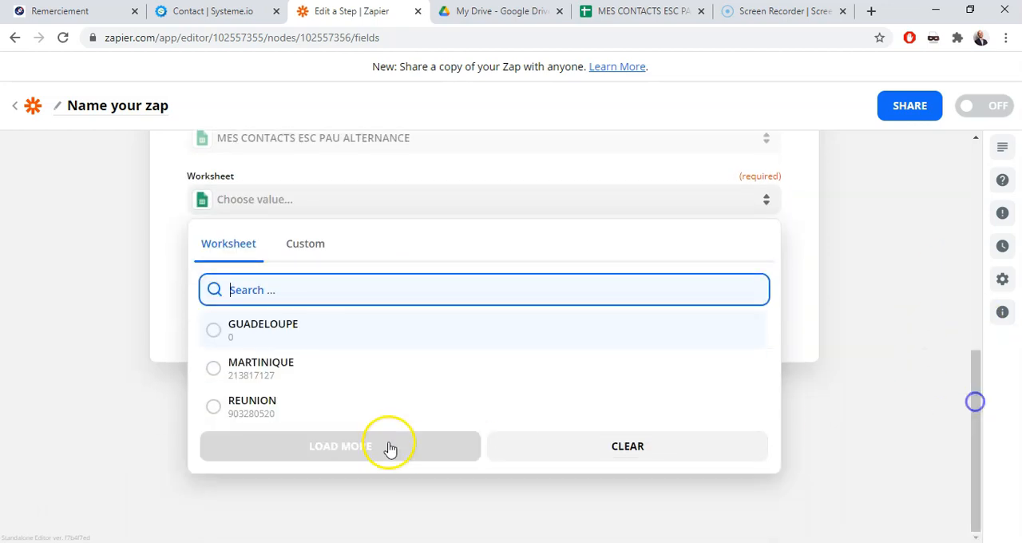
{"action": "left_click", "coordinate": [249, 400]}
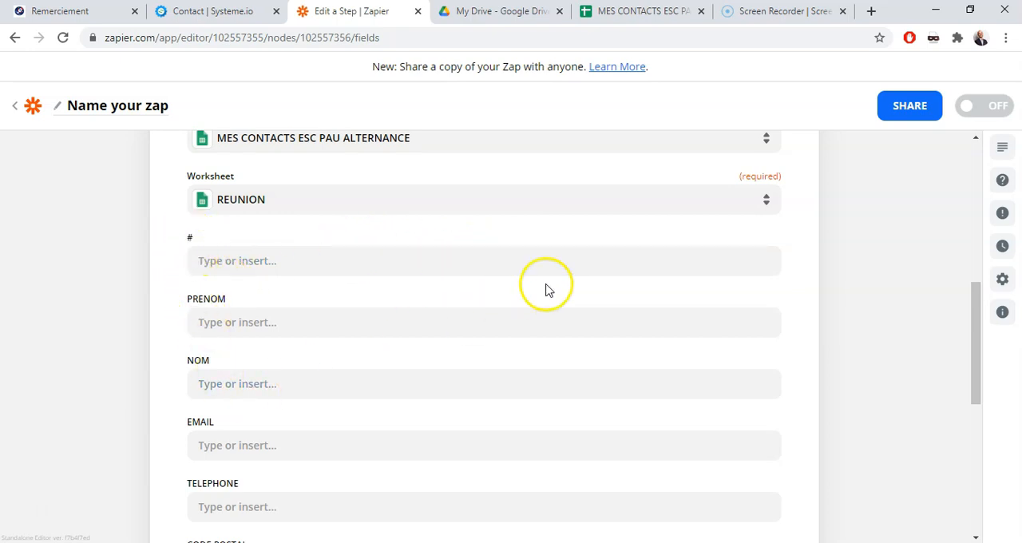
Compare the REUNION sheet's columns with the zap's row fields and map PRENOM to Contact first name
{"action": "left_click", "coordinate": [646, 11]}
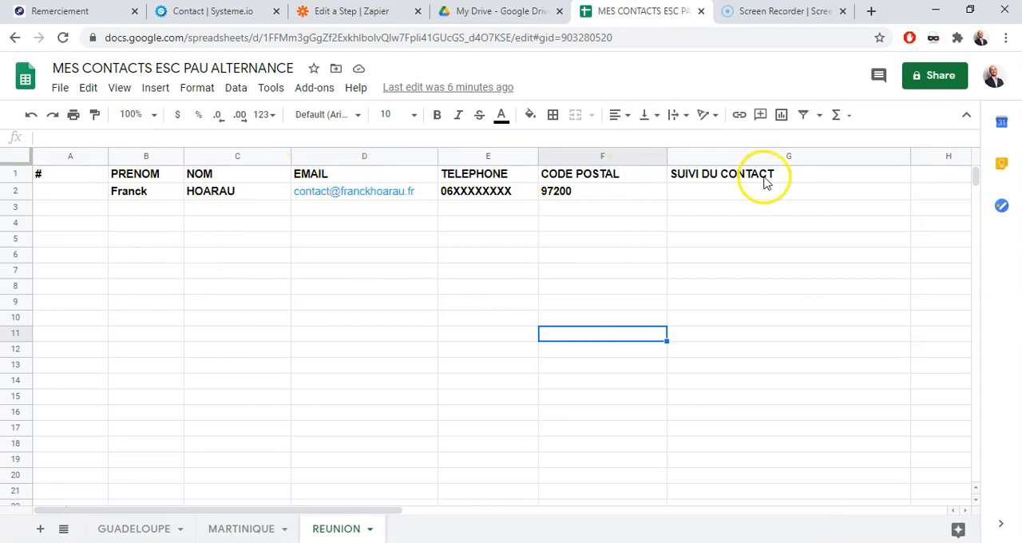
{"action": "left_click", "coordinate": [351, 11]}
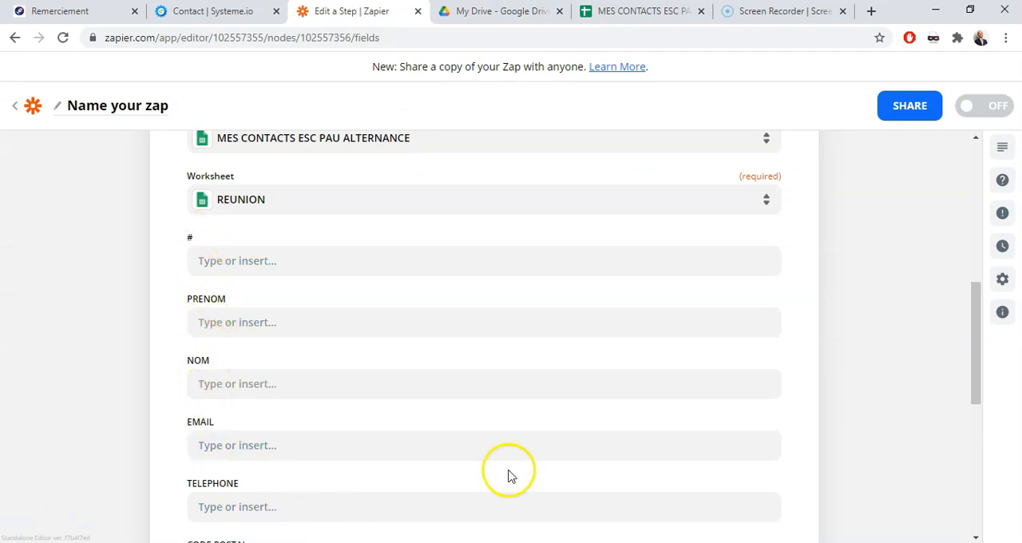
{"action": "left_click_drag", "start_coordinate": [974, 296], "coordinate": [974, 344]}
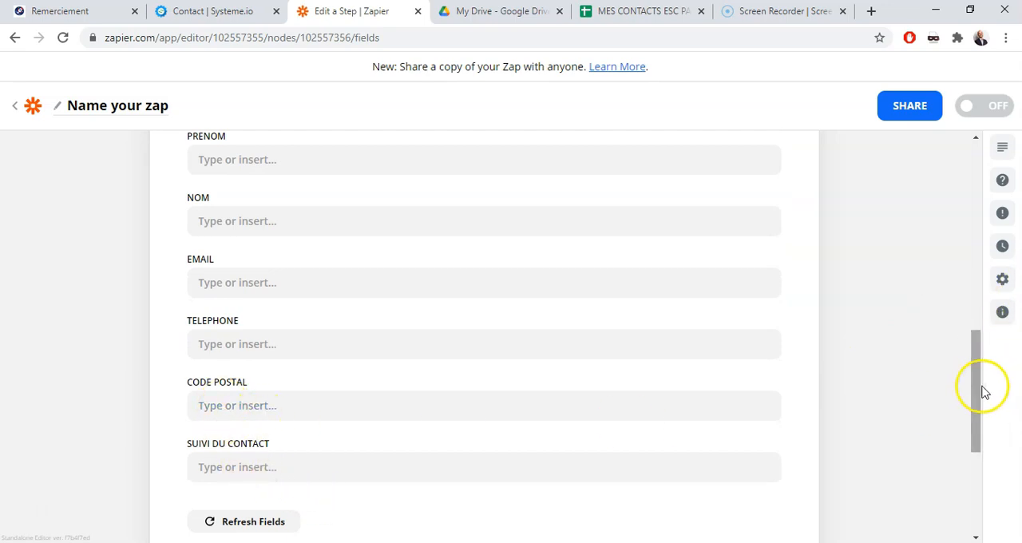
{"action": "left_click_drag", "start_coordinate": [977, 389], "coordinate": [976, 347]}
{"action": "left_click", "coordinate": [244, 300]}
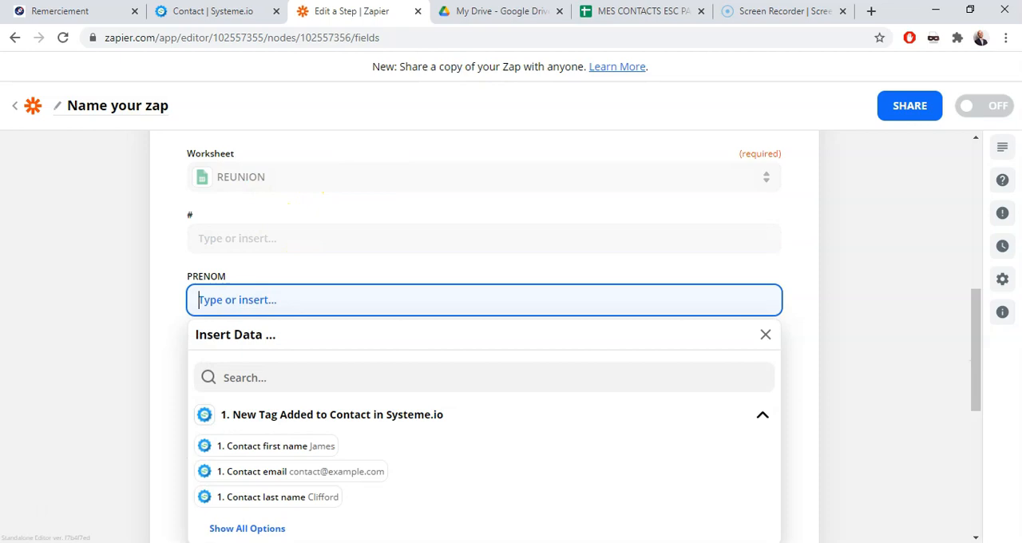
{"action": "left_click", "coordinate": [652, 11]}
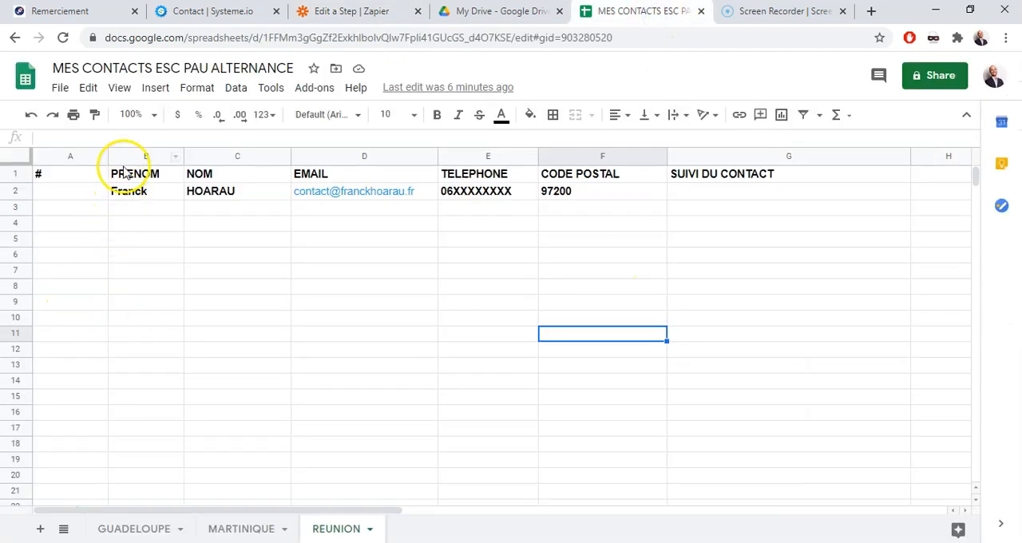
{"action": "left_click", "coordinate": [244, 12]}
{"action": "left_click", "coordinate": [346, 15]}
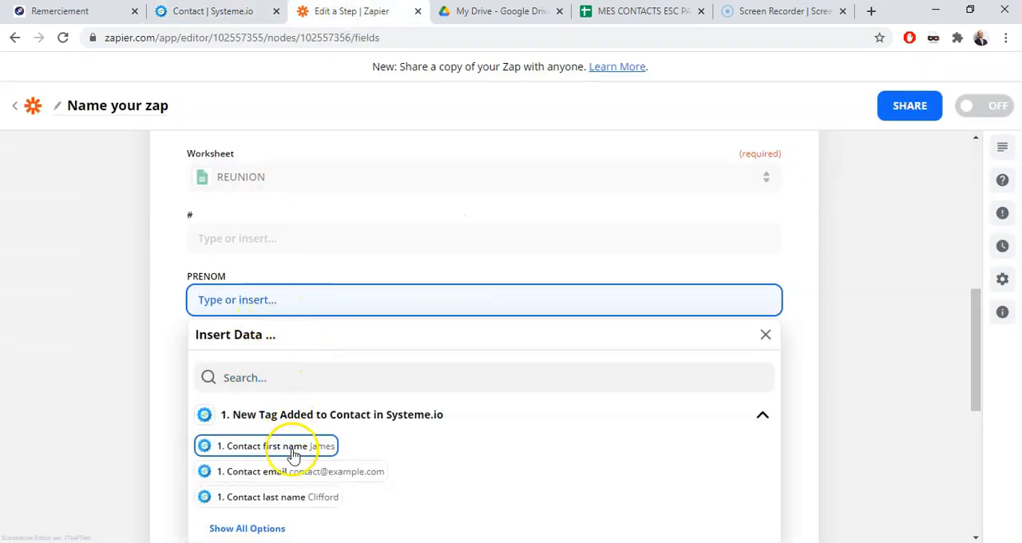
{"action": "left_click", "coordinate": [293, 445]}
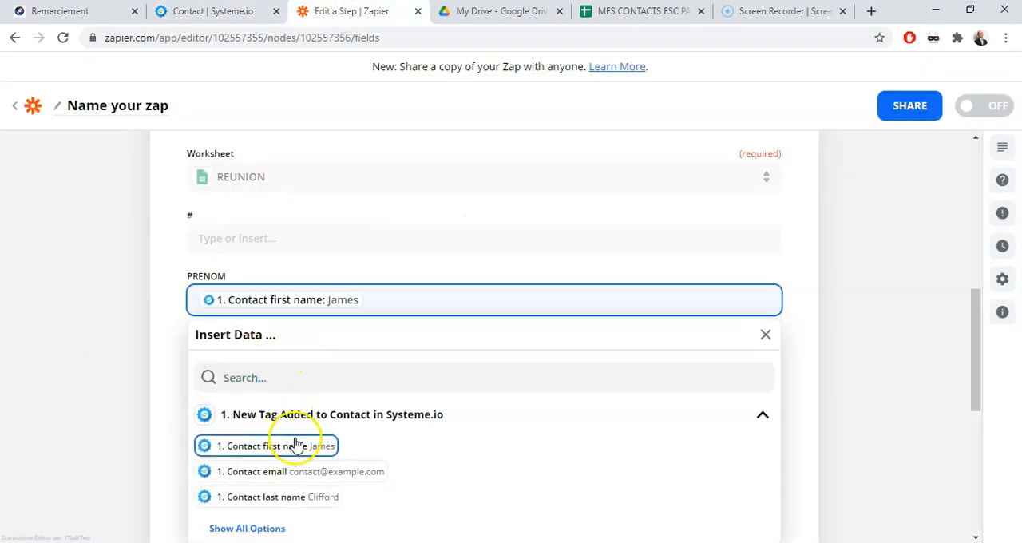
{"action": "left_click", "coordinate": [862, 272]}
Map the NOM field to Contact last name and the EMAIL field to Contact email
{"action": "left_click", "coordinate": [205, 357]}
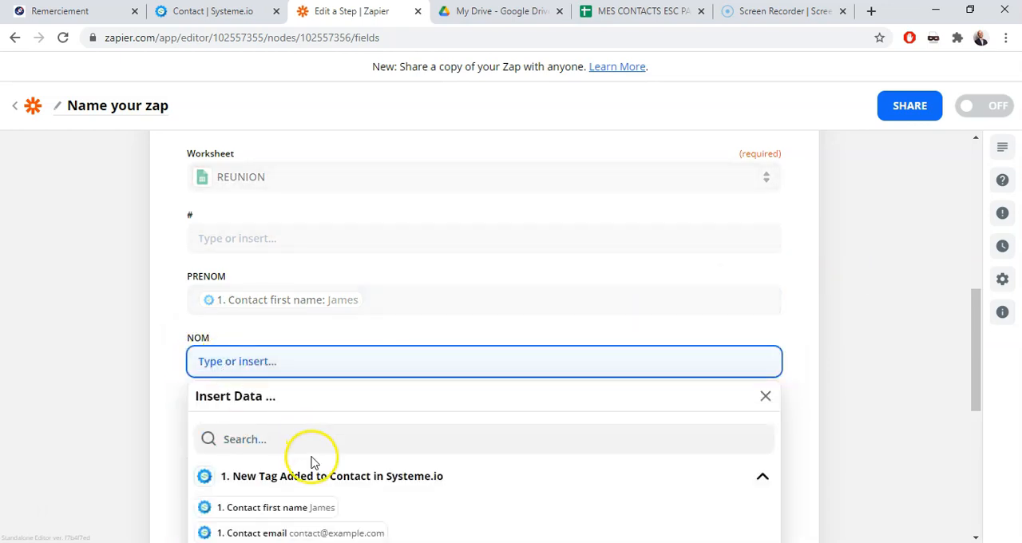
{"action": "left_click_drag", "start_coordinate": [976, 361], "coordinate": [974, 386]}
{"action": "left_click", "coordinate": [299, 415]}
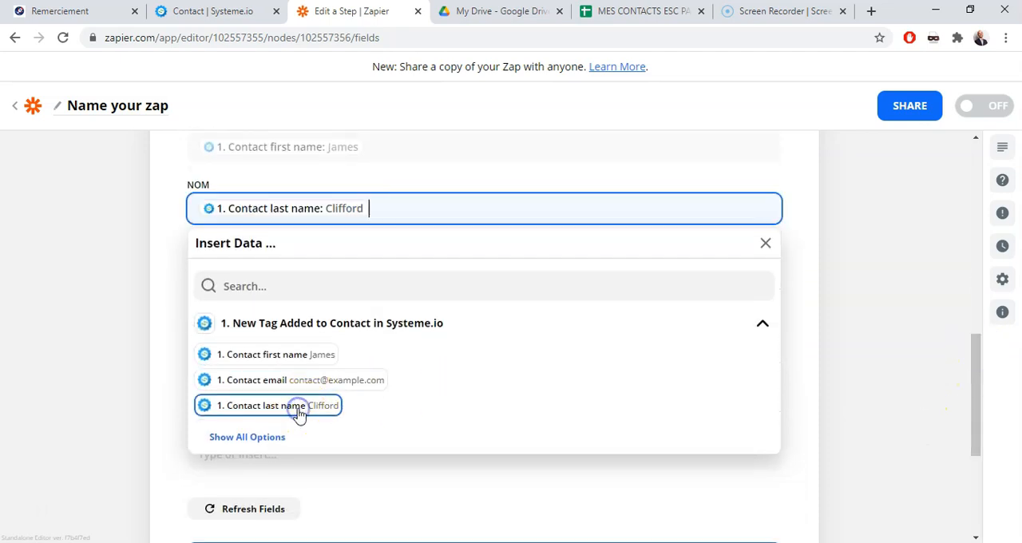
{"action": "left_click", "coordinate": [883, 251]}
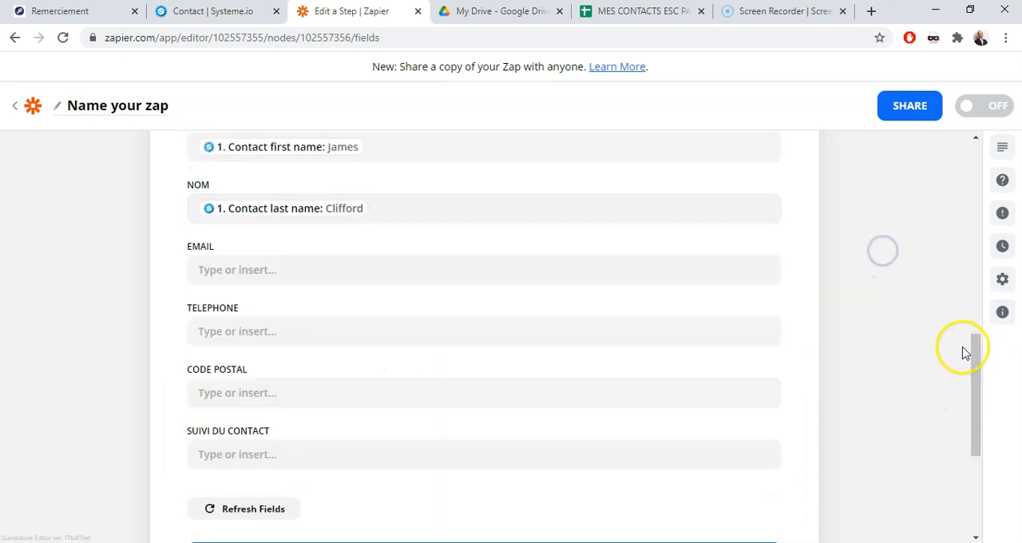
{"action": "left_click_drag", "start_coordinate": [976, 355], "coordinate": [978, 341]}
{"action": "left_click", "coordinate": [326, 312]}
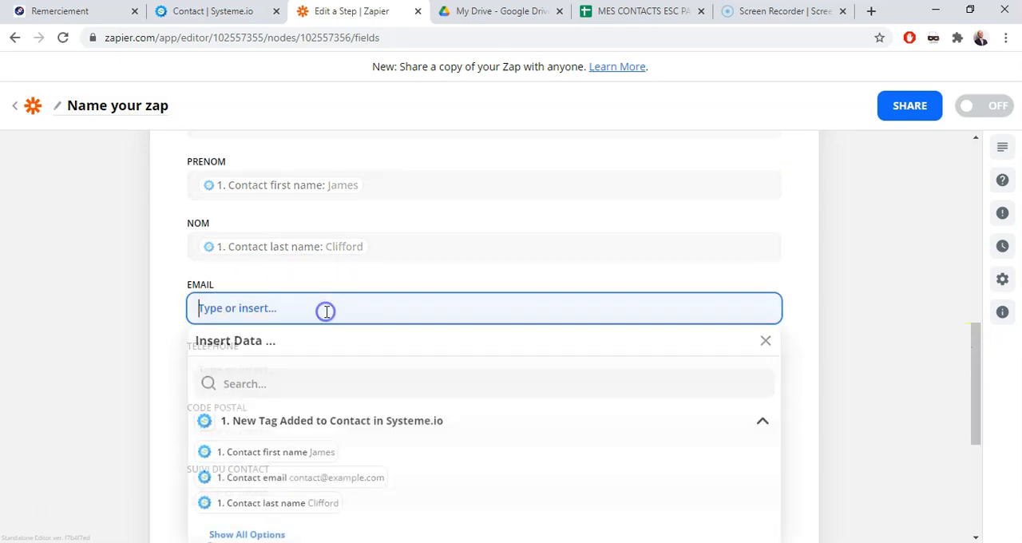
{"action": "left_click", "coordinate": [309, 481]}
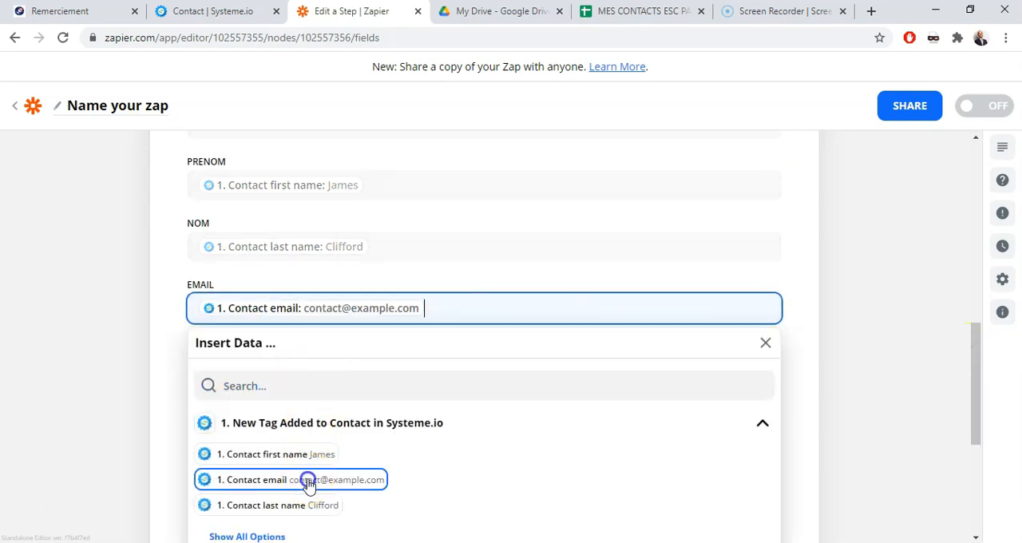
{"action": "left_click", "coordinate": [862, 286]}
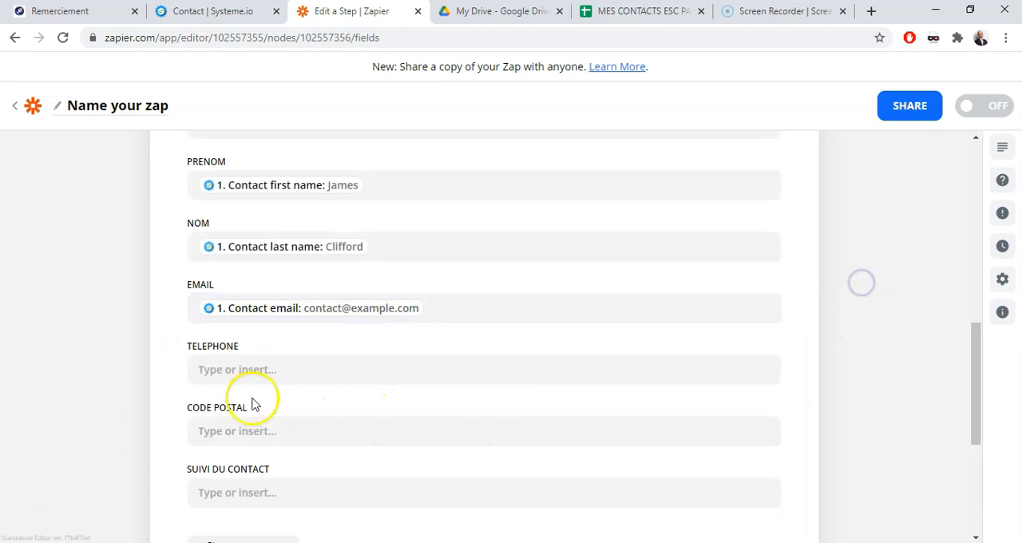
Map the TELEPHONE field to Contact phone number from the full list of Systeme.io trigger data
{"action": "left_click", "coordinate": [272, 361]}
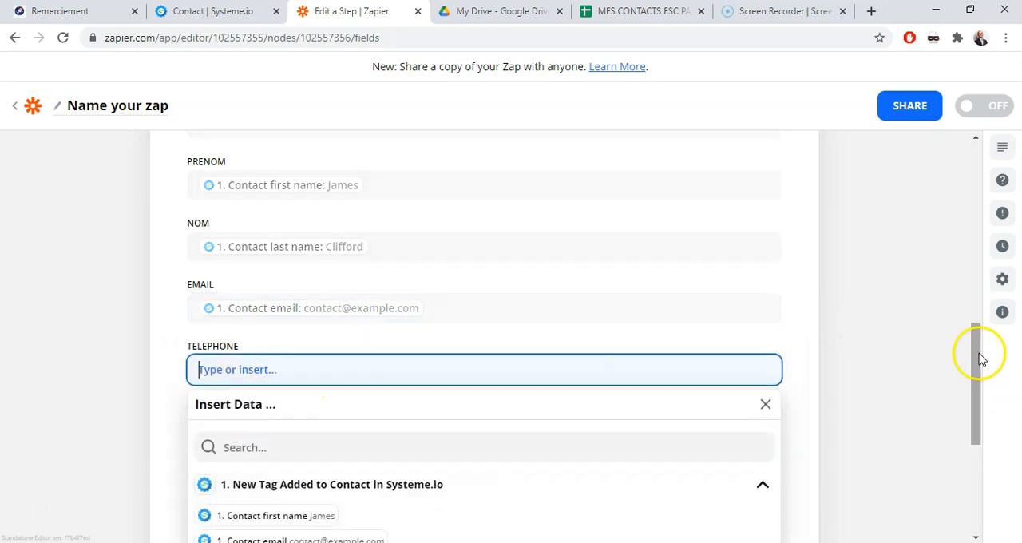
{"action": "left_click_drag", "start_coordinate": [977, 360], "coordinate": [966, 415]}
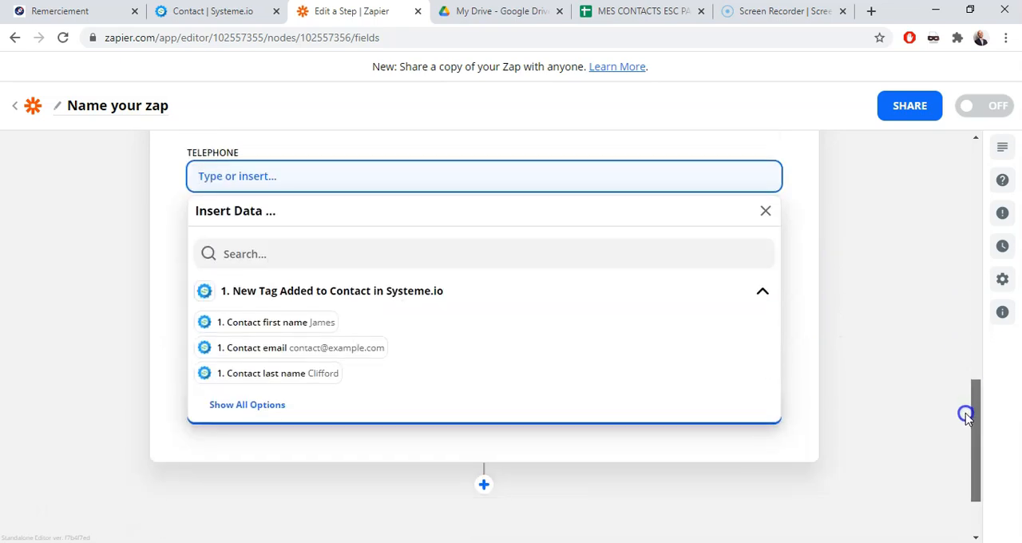
{"action": "left_click", "coordinate": [248, 409]}
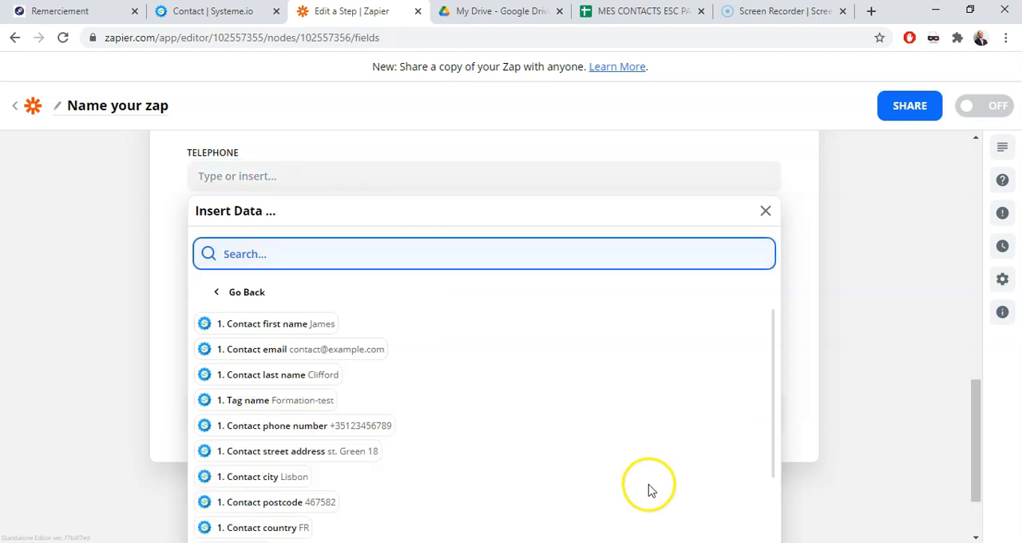
{"action": "left_click", "coordinate": [353, 429]}
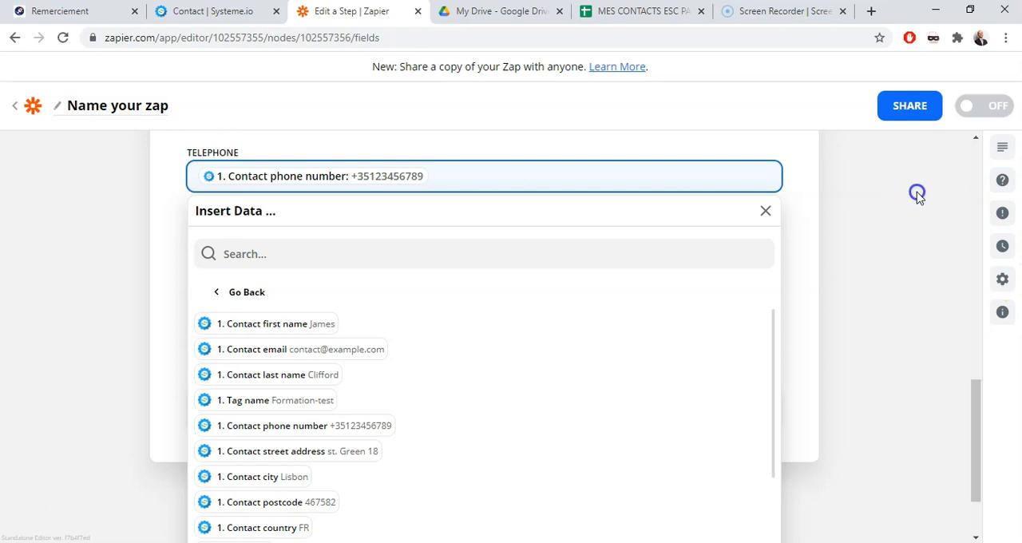
{"action": "left_click", "coordinate": [916, 195]}
Map the CODE POSTAL field to Contact postcode from the full list of trigger data
{"action": "mouse_move", "coordinate": [982, 414]}
{"action": "left_mouse_down"}
{"action": "mouse_move", "coordinate": [985, 376]}
{"action": "mouse_move", "coordinate": [966, 423]}
{"action": "left_mouse_up"}
{"action": "left_click", "coordinate": [336, 352]}
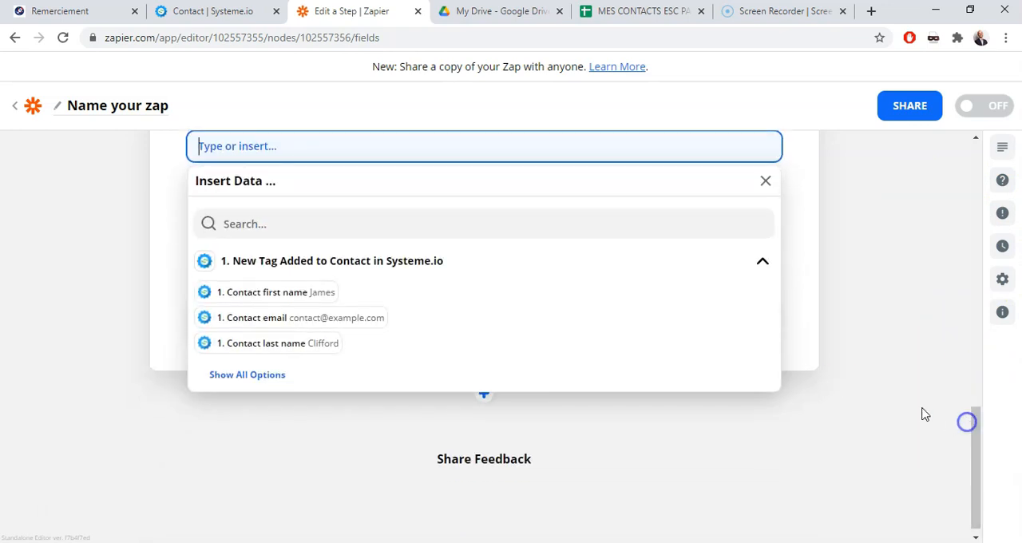
{"action": "left_click", "coordinate": [240, 375]}
{"action": "left_click", "coordinate": [771, 389]}
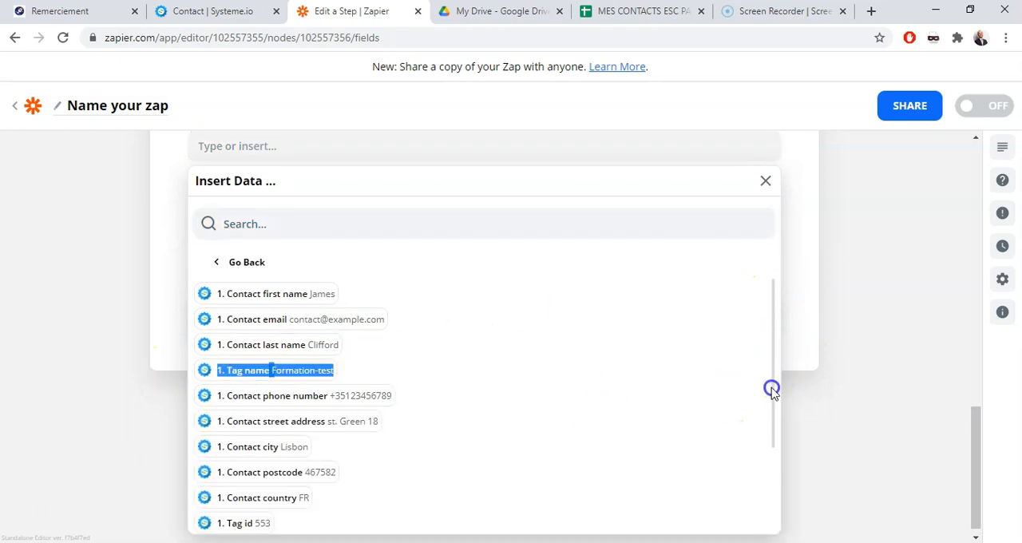
{"action": "left_click_drag", "start_coordinate": [771, 389], "coordinate": [771, 413]}
{"action": "left_click", "coordinate": [286, 477]}
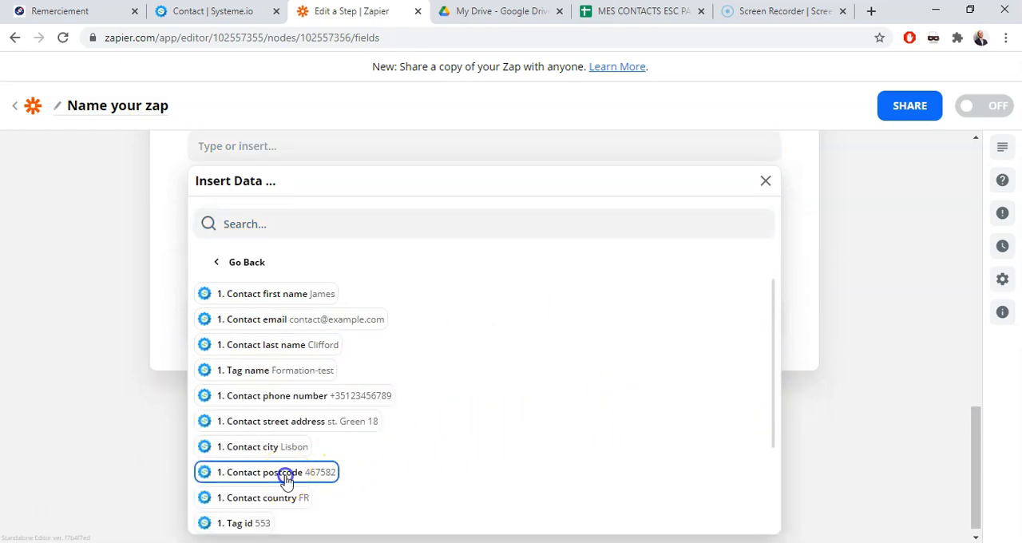
{"action": "left_click", "coordinate": [911, 270]}
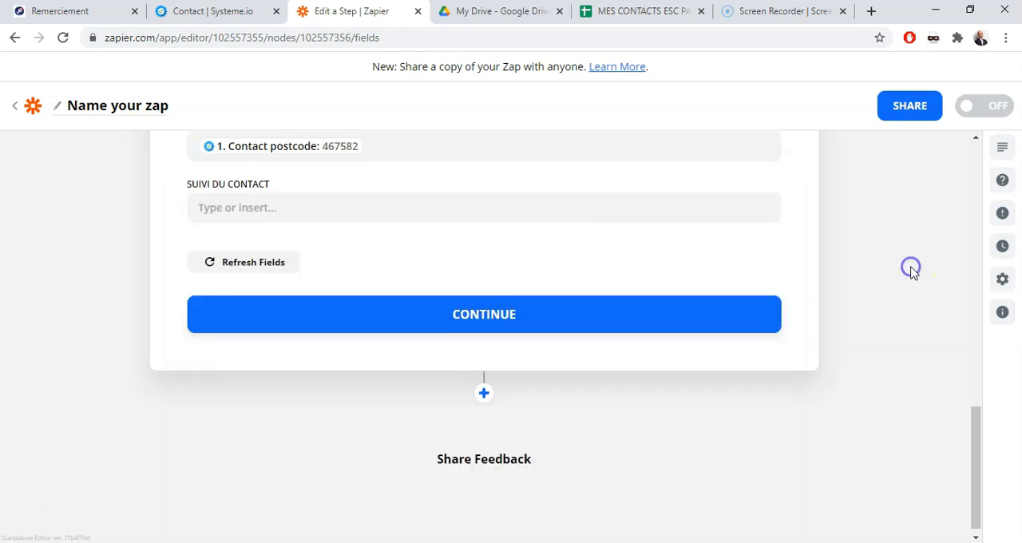
Check the SUIVI DU CONTACT column in the spreadsheet, leave its zap field empty and continue to the test
{"action": "left_click_drag", "start_coordinate": [978, 488], "coordinate": [978, 456]}
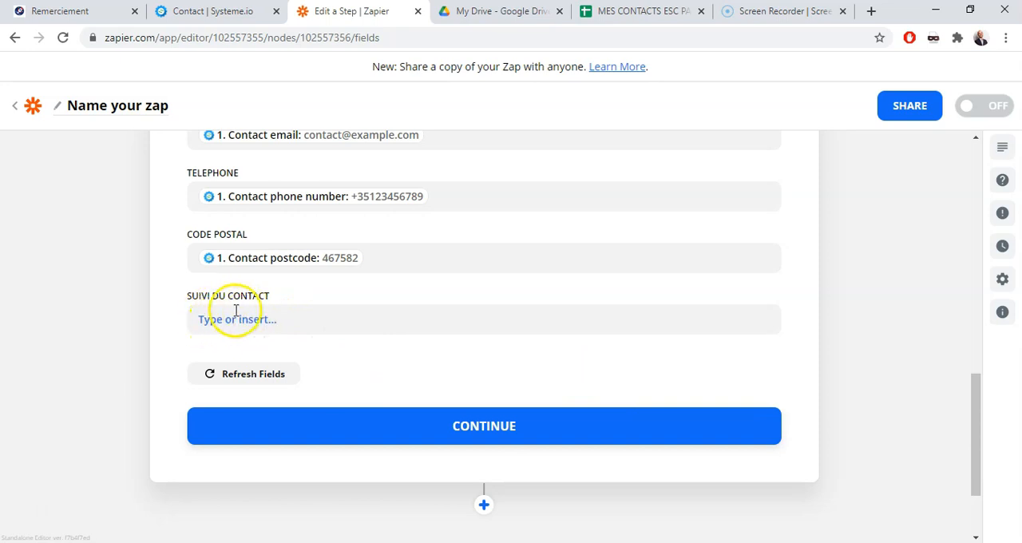
{"action": "left_click", "coordinate": [650, 10]}
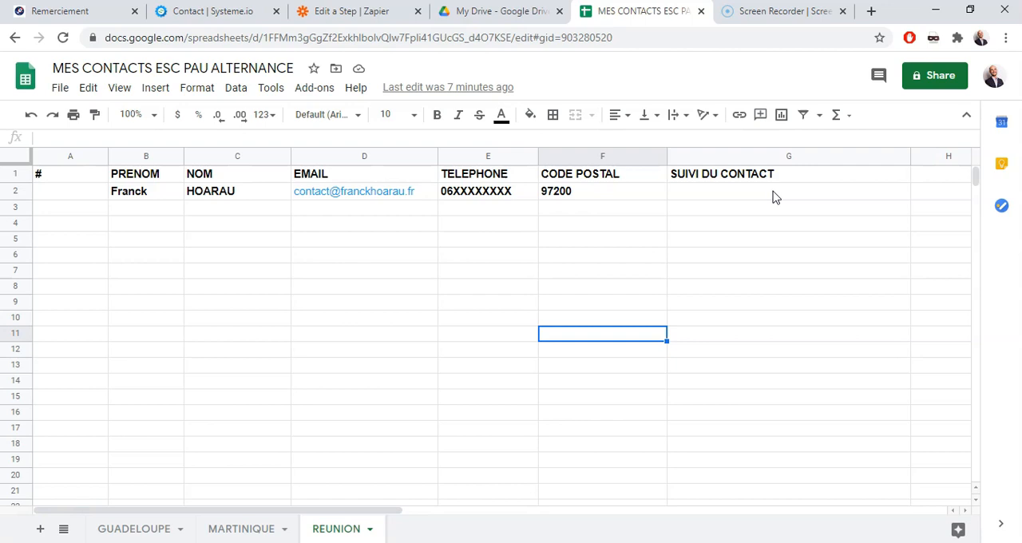
{"action": "left_click", "coordinate": [372, 10]}
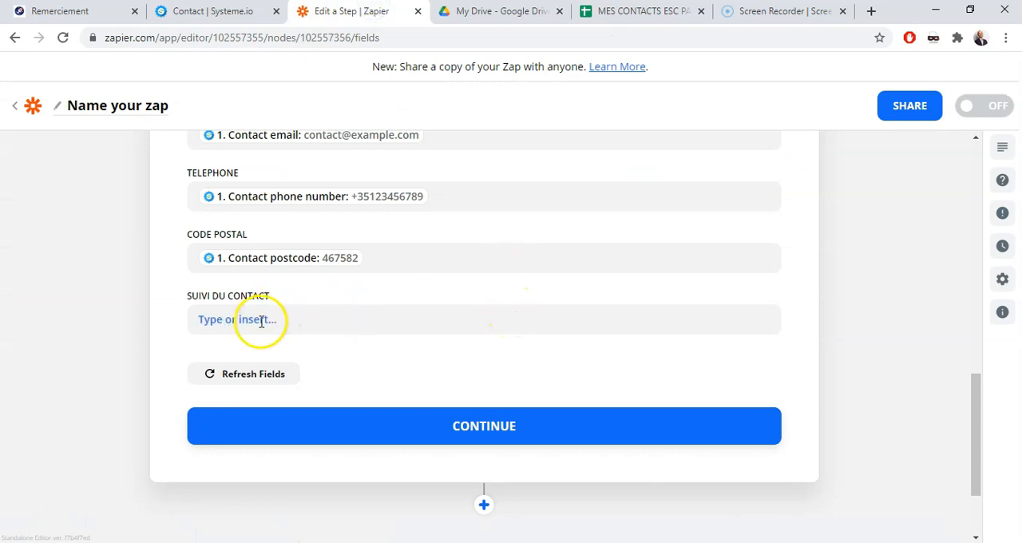
{"action": "left_click", "coordinate": [521, 431]}
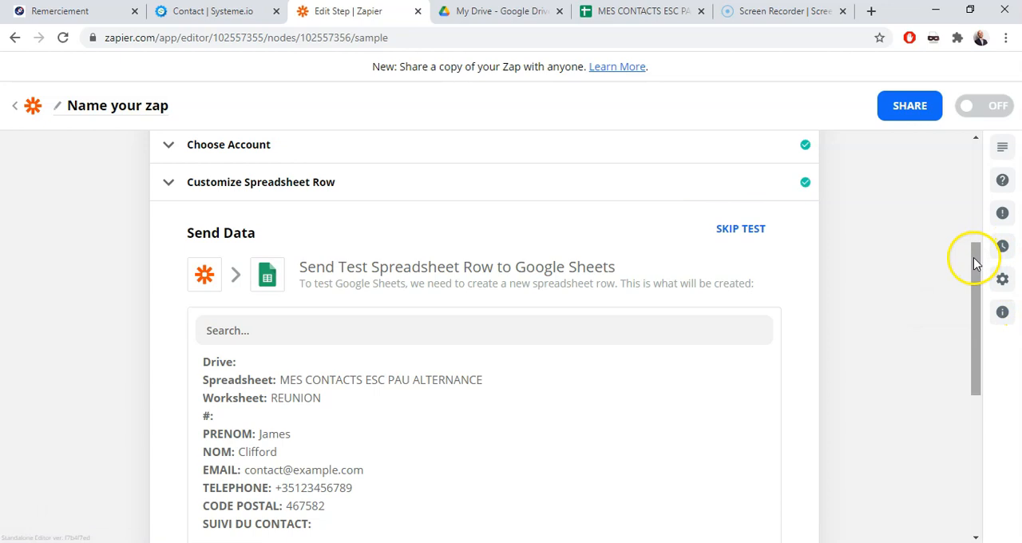
Send the test row to Google Sheets and turn on the zap
{"action": "left_click_drag", "start_coordinate": [973, 257], "coordinate": [910, 389]}
{"action": "left_click", "coordinate": [643, 320]}
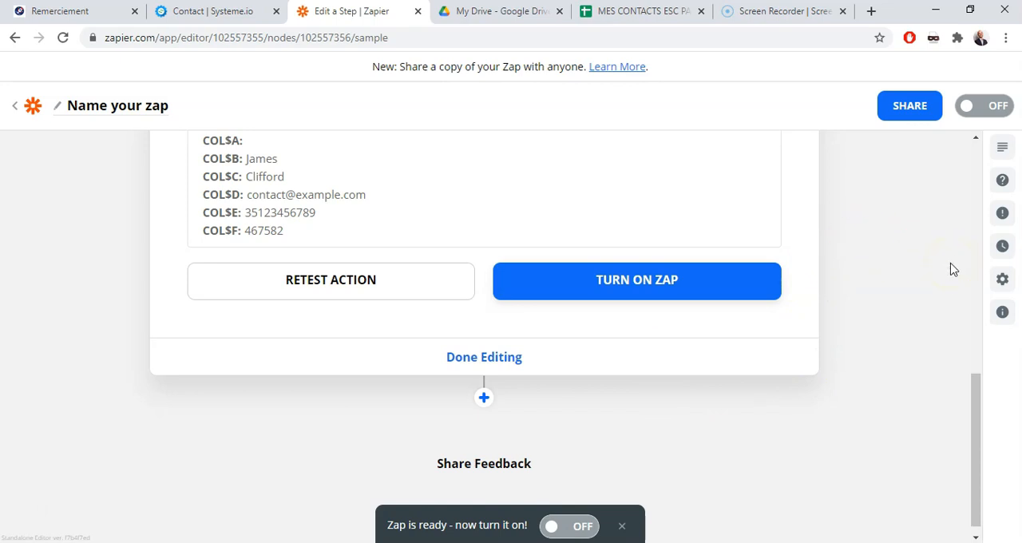
{"action": "left_click", "coordinate": [684, 279]}
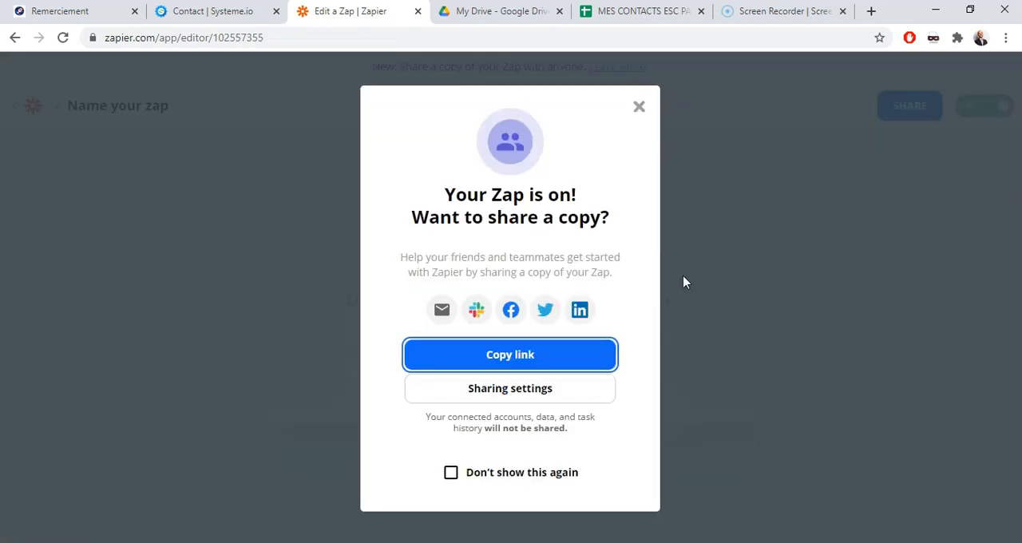
{"action": "left_click", "coordinate": [638, 112]}
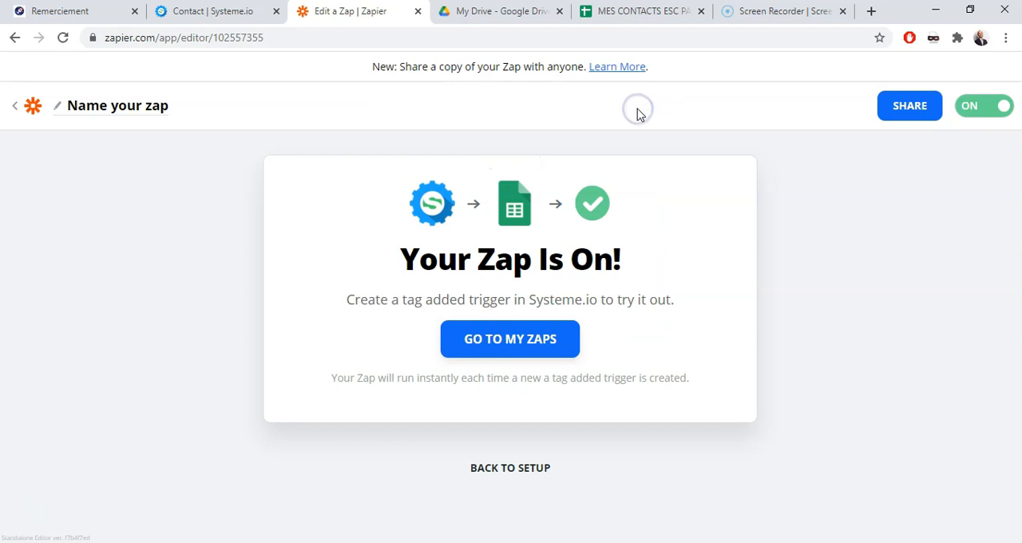
Open the unnamed zap from the zaps list, rename it ESC PAU REUNION and return to the list
{"action": "left_click", "coordinate": [533, 347]}
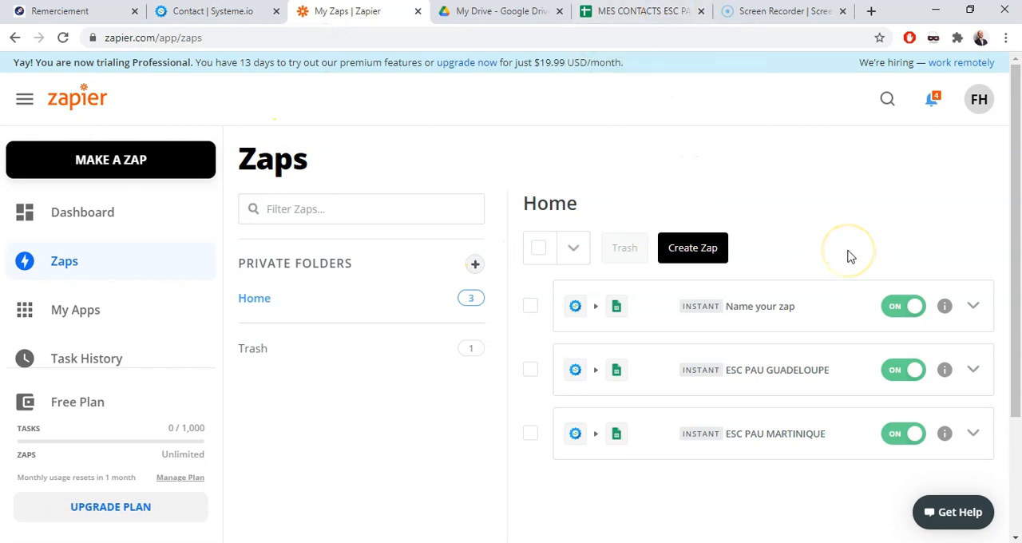
{"action": "left_click", "coordinate": [776, 310]}
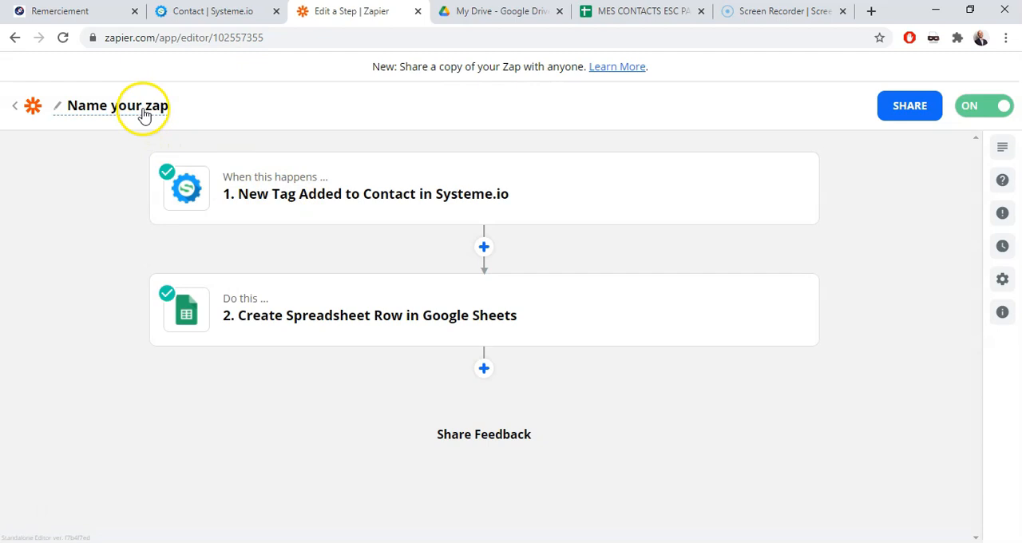
{"action": "left_click", "coordinate": [143, 114]}
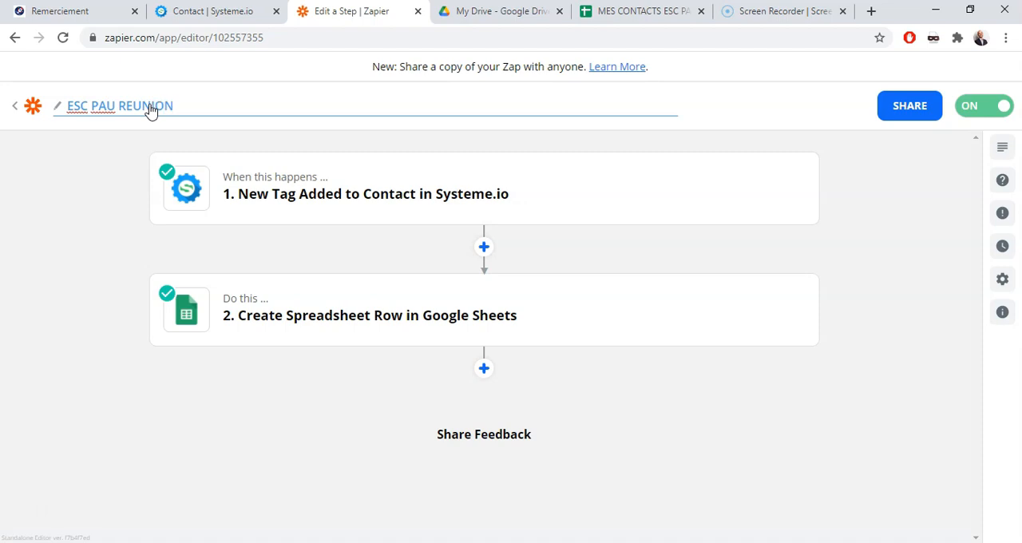
{"action": "left_click", "coordinate": [685, 139]}
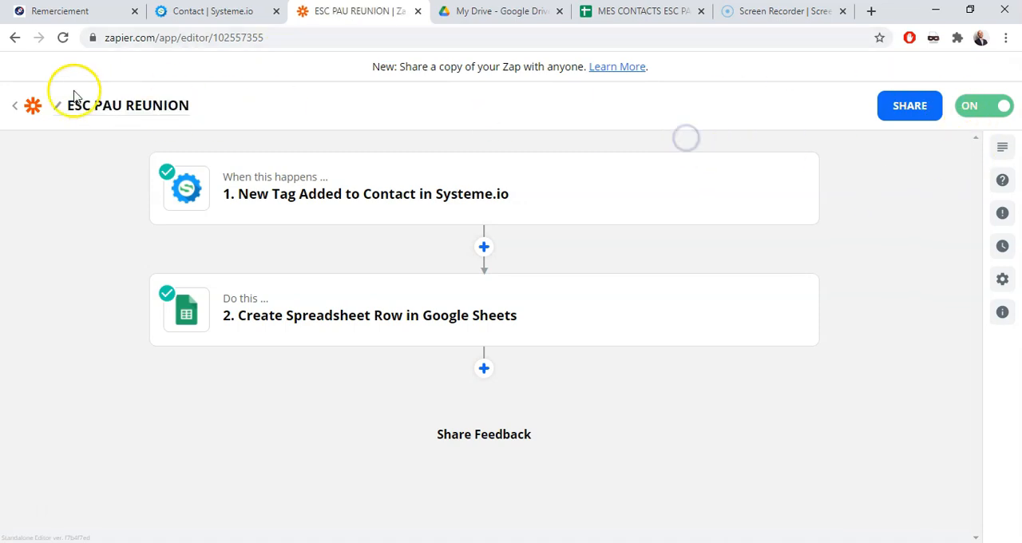
{"action": "left_click", "coordinate": [31, 108]}
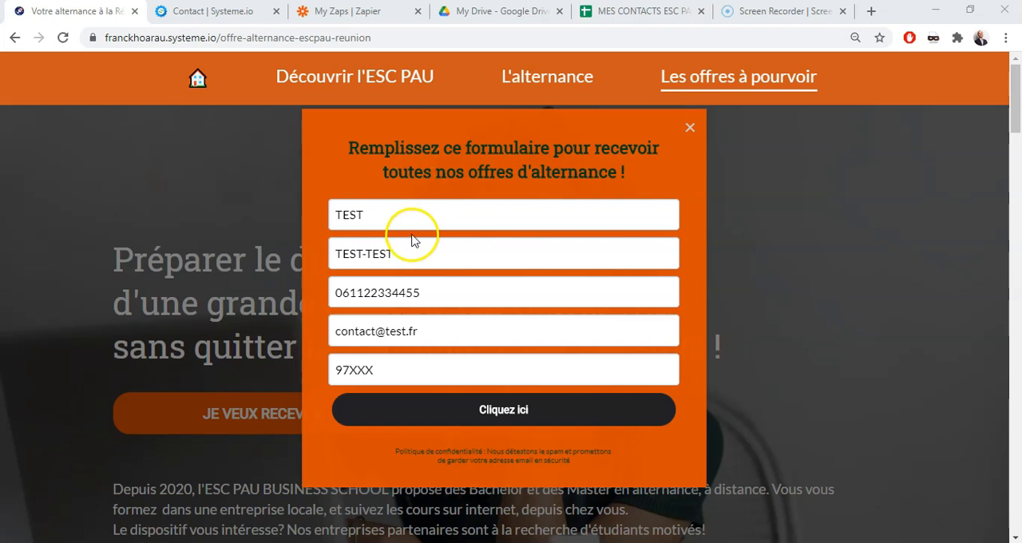
Submit the Réunion offer form with the TEST contact's details and check the REUNION sheet for the new row
{"action": "left_click", "coordinate": [506, 416]}
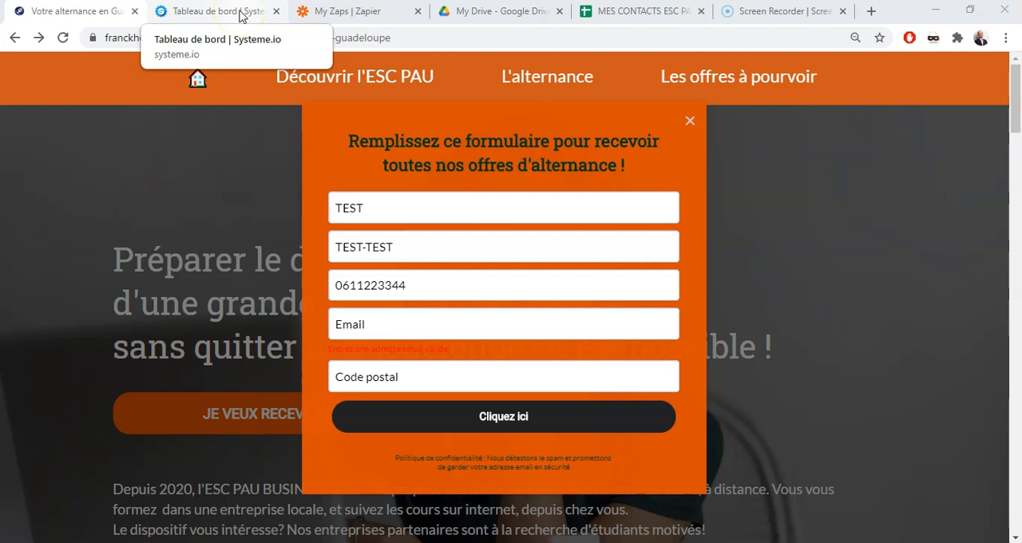
{"action": "left_click", "coordinate": [637, 11]}
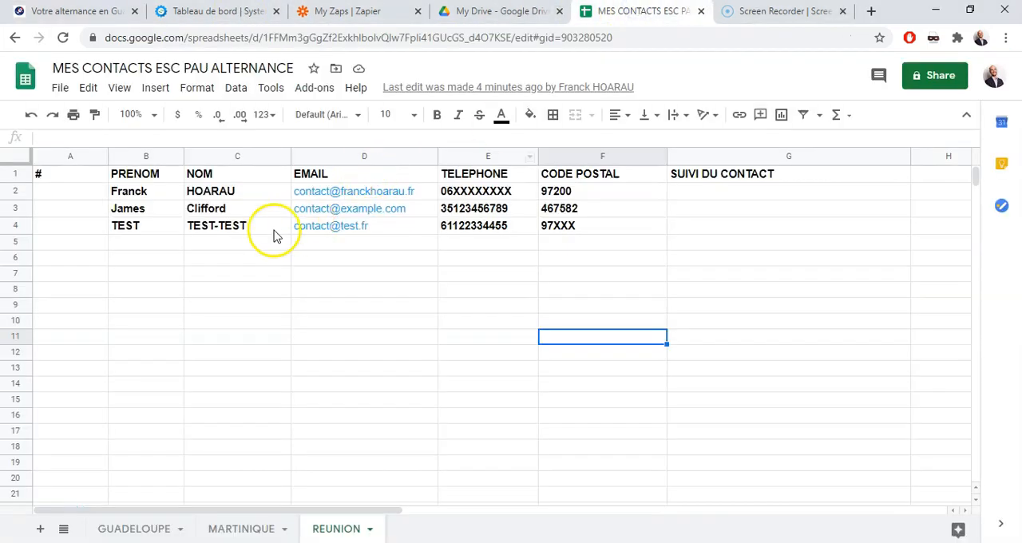